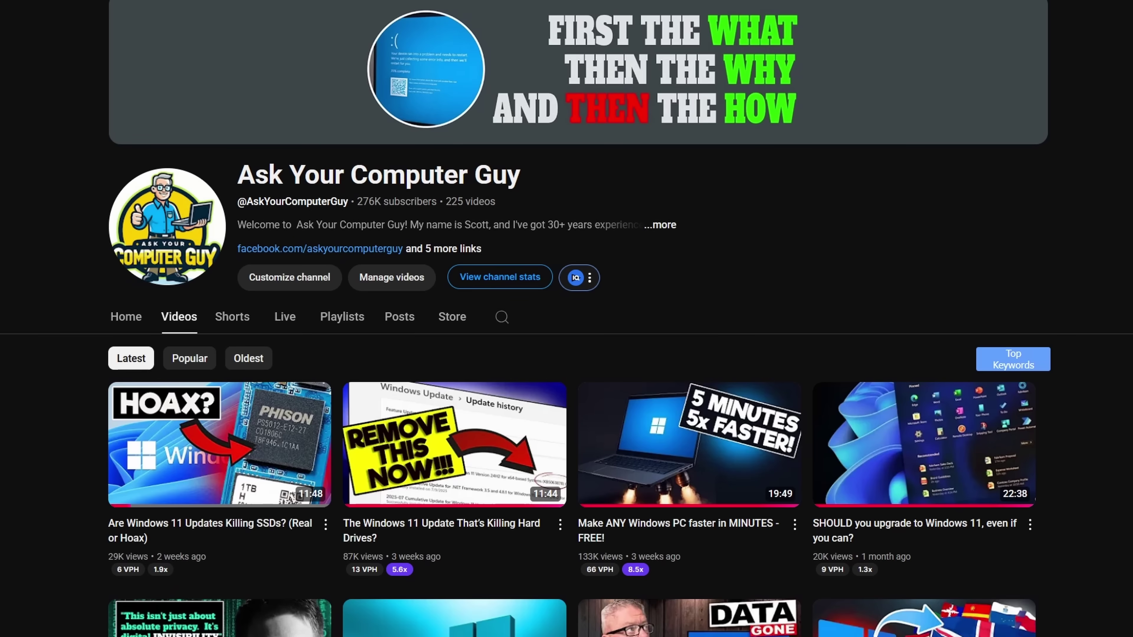
Scroll to the Windows OS (C:) drive in This PC and open it
scroll(566, 319, down, 5)
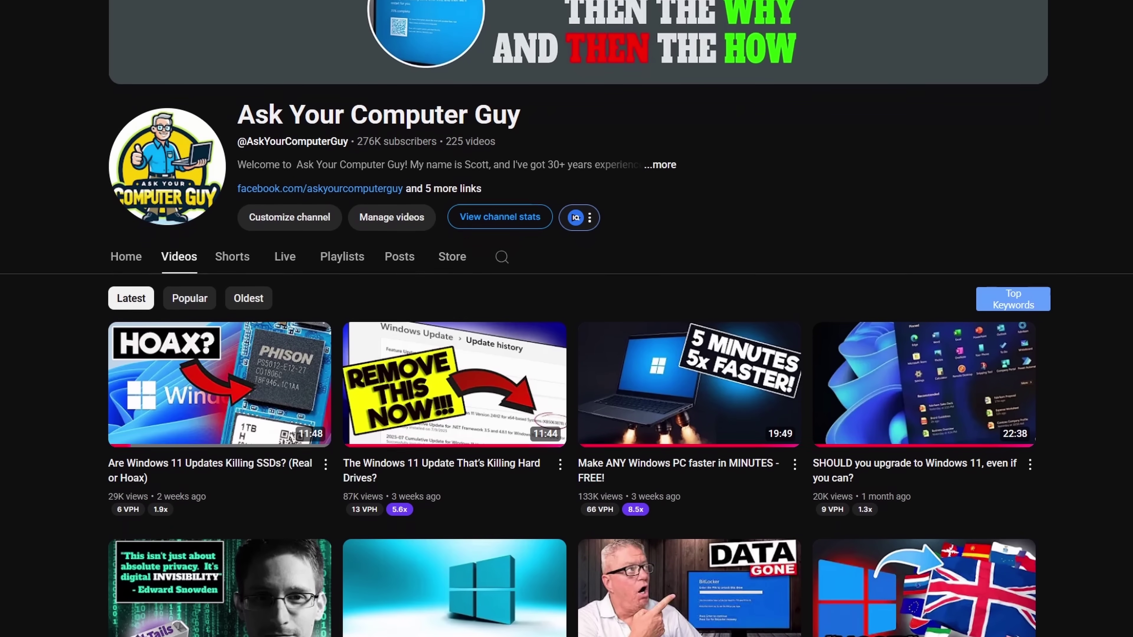
scroll(566, 319, down, 10)
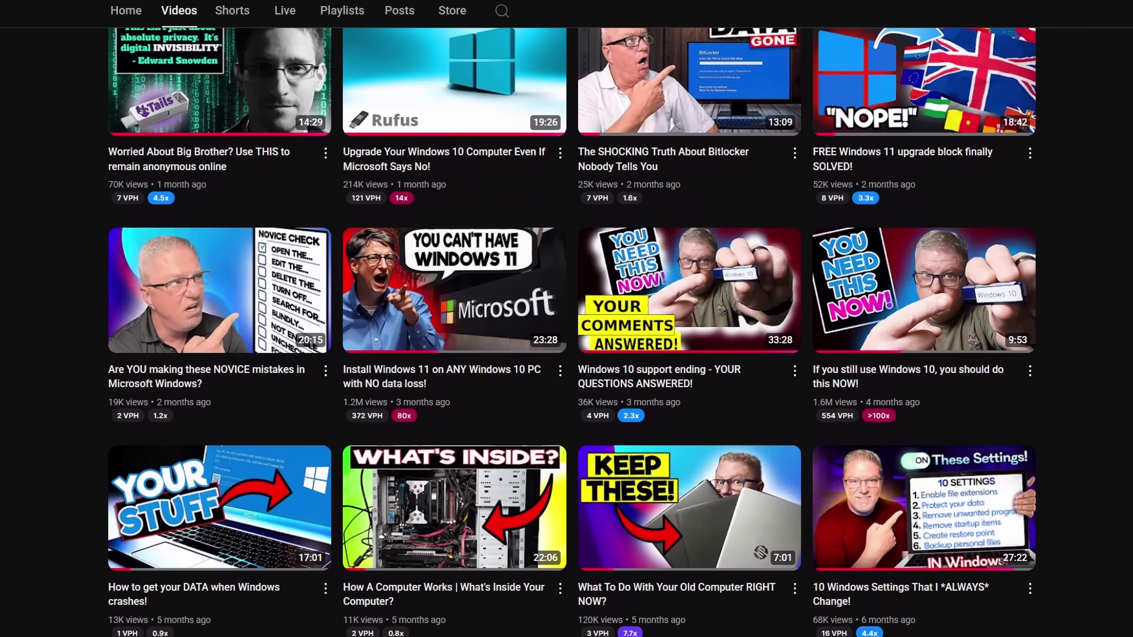
scroll(567, 319, down, 7)
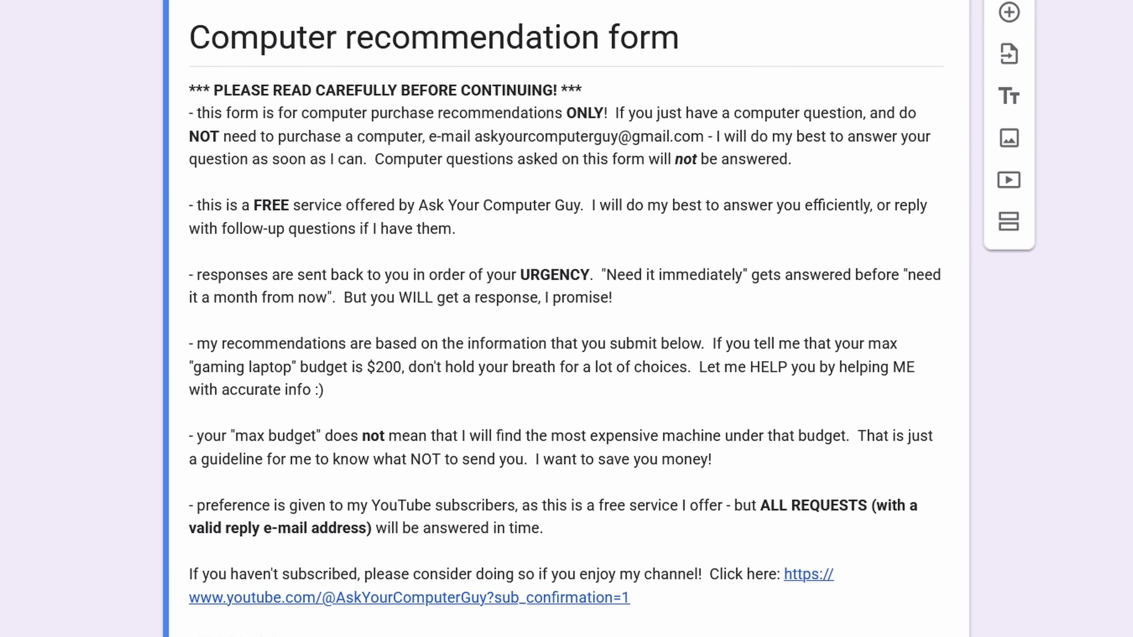
scroll(567, 318, down, 15)
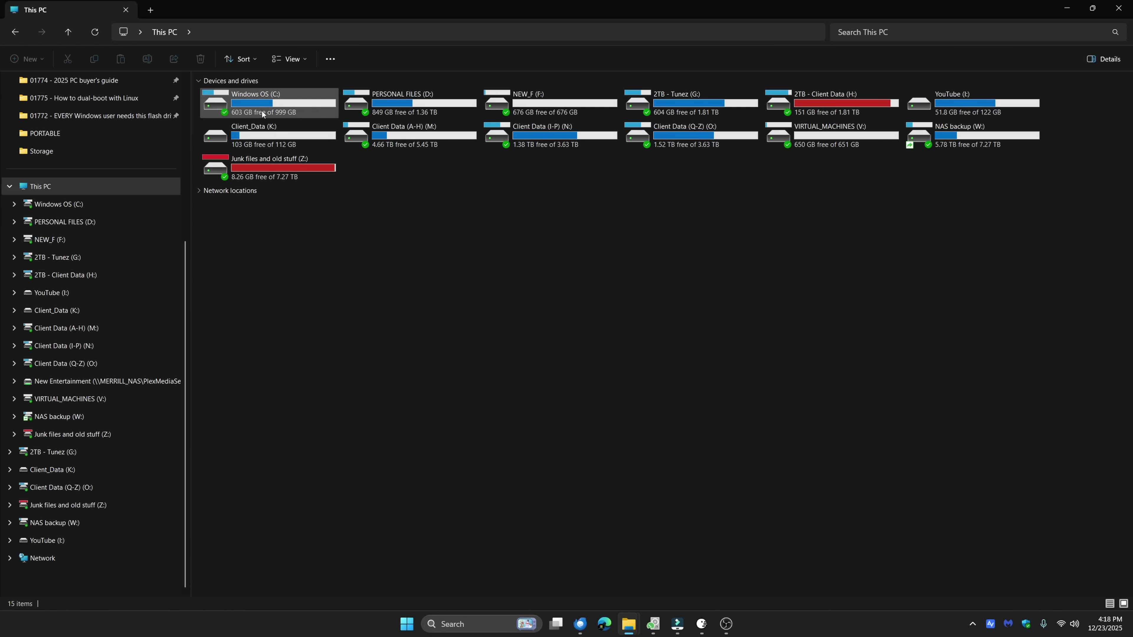
click(262, 114)
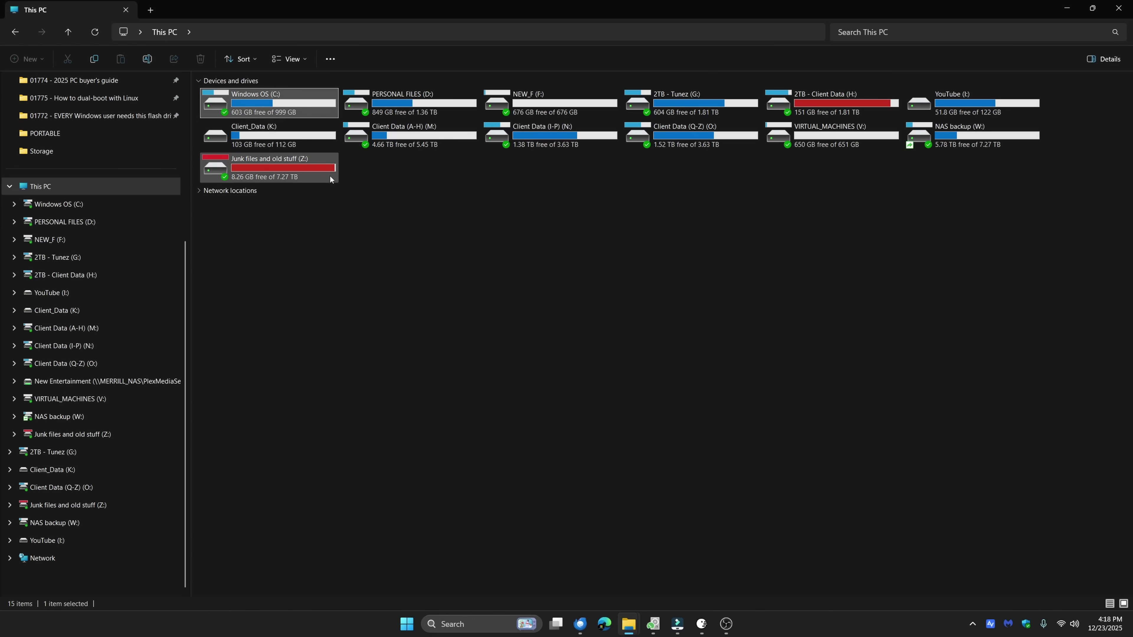
double_click(283, 106)
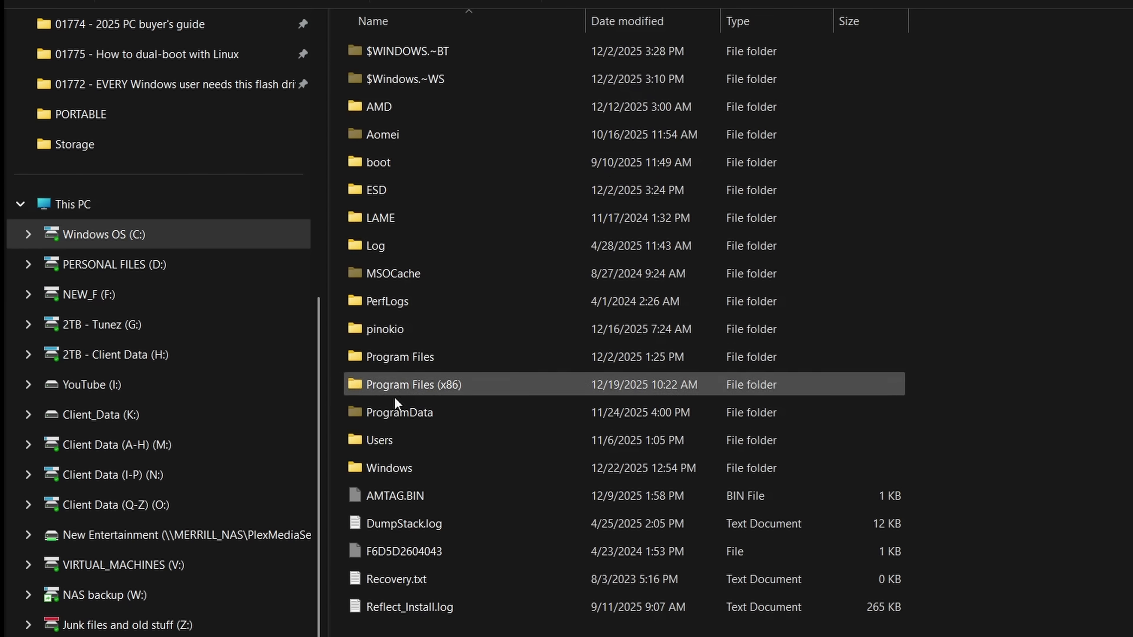
Go into the Users folder and then into the main user's profile folder
double_click(393, 442)
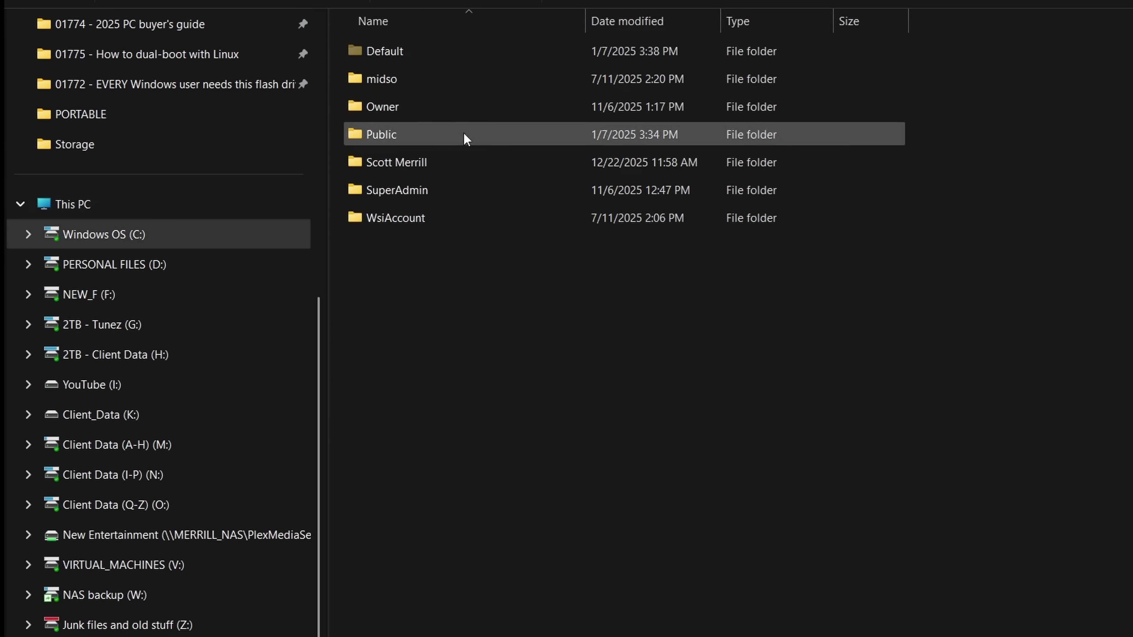
click(444, 161)
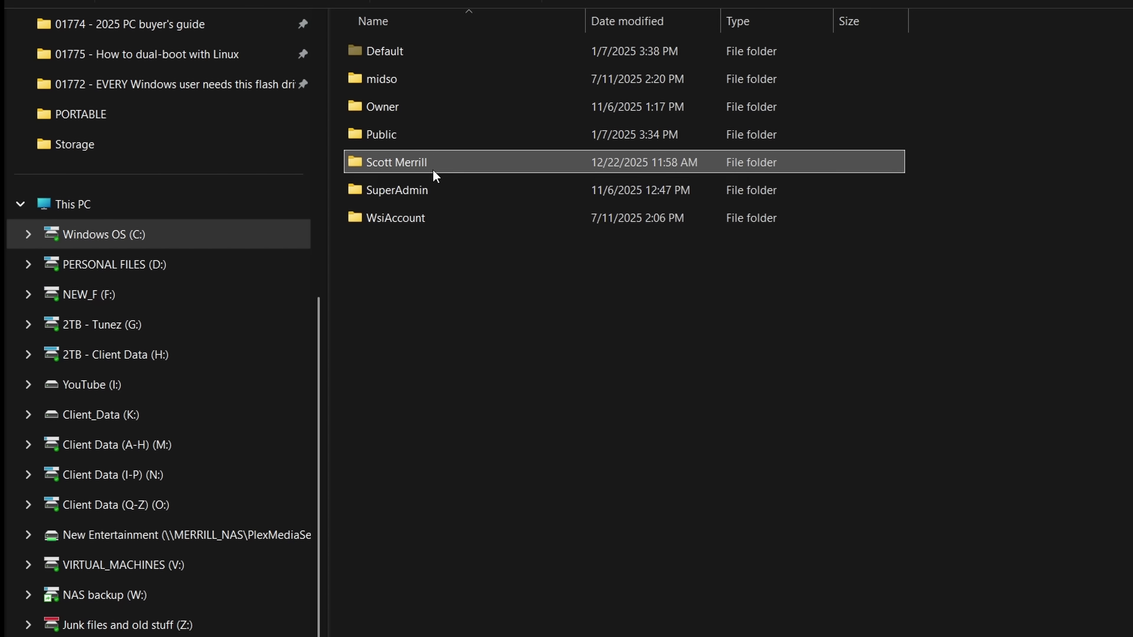
mouse_move(433, 170)
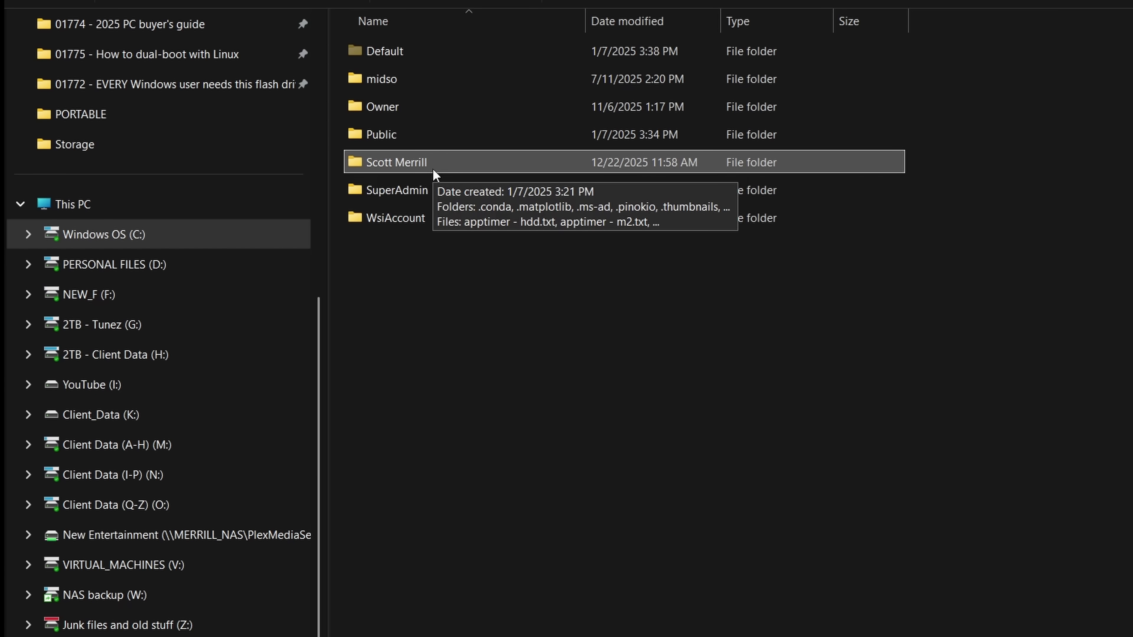
double_click(432, 165)
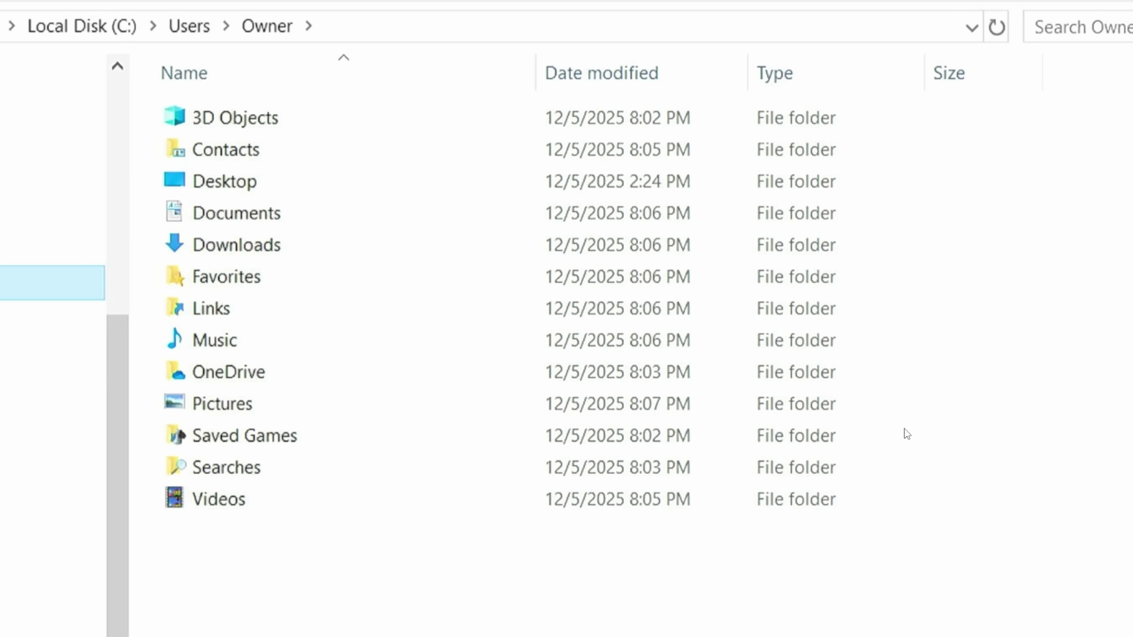
Append \appdata to the C:\Users\Owner path in the address bar to reach AppData
click(410, 27)
text(\Users\Owner\)
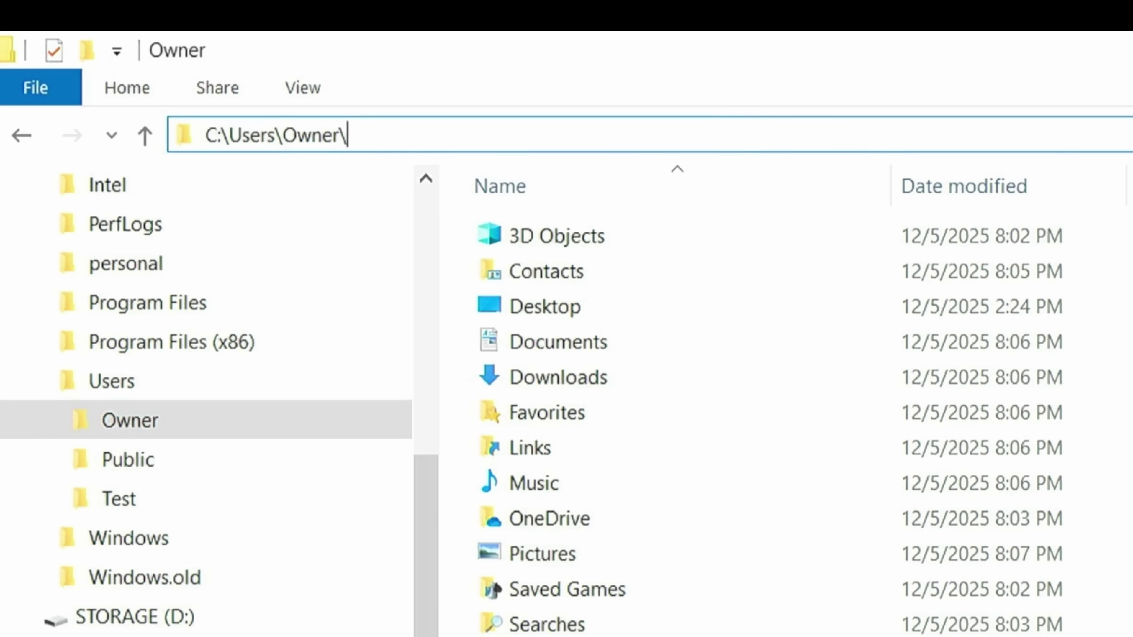
text(appdata)
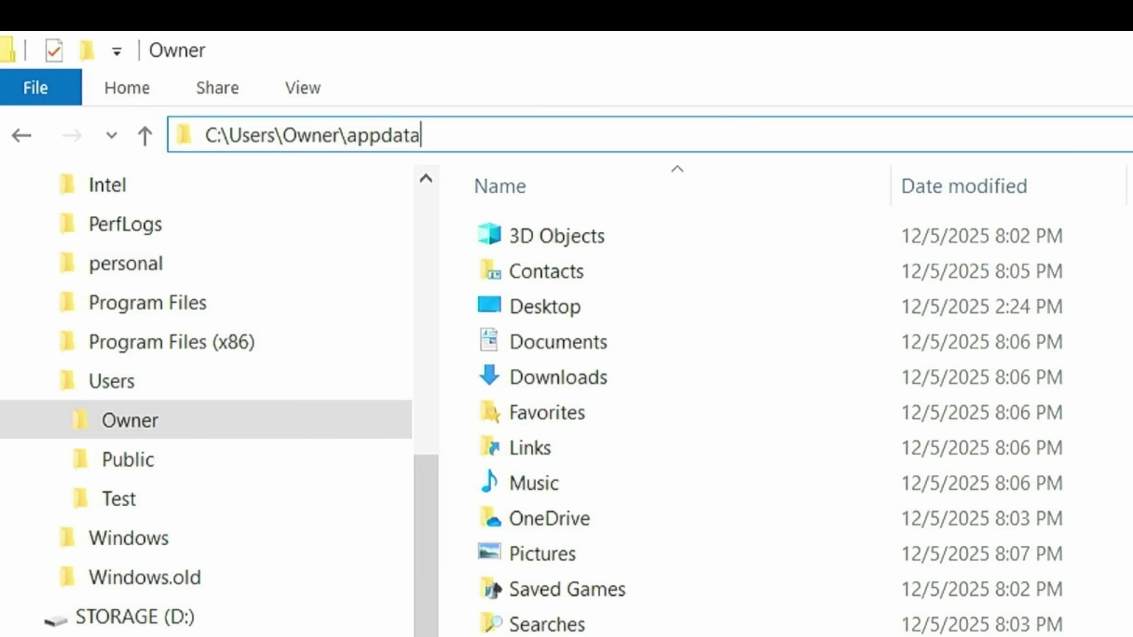
key(Return)
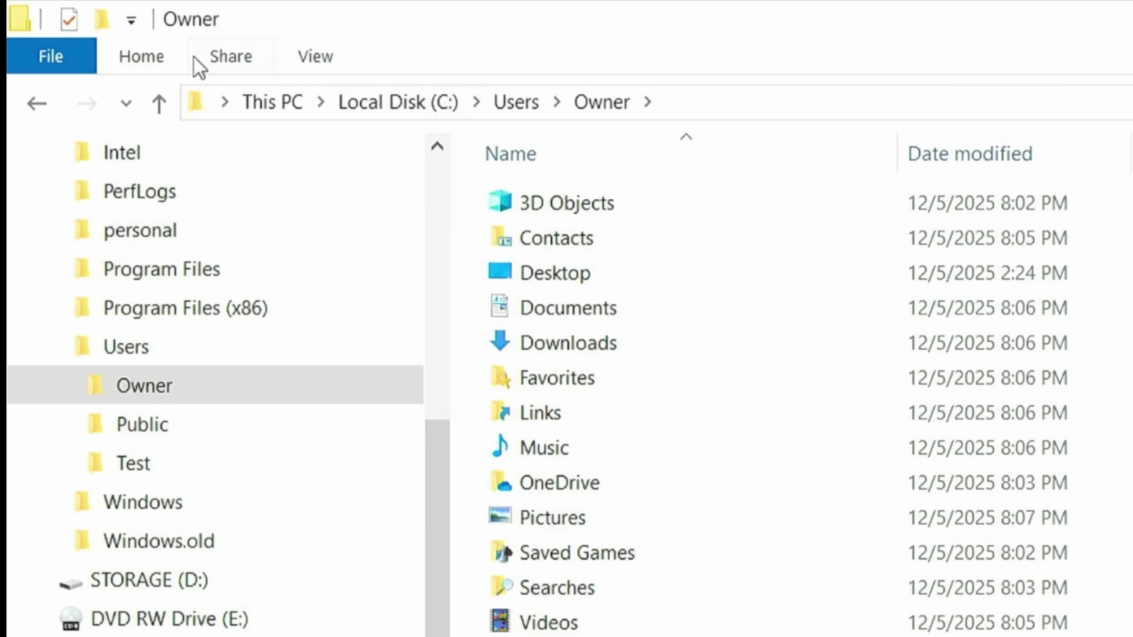
Enable 'Show hidden files, folders, and drives' in Folder Options' View settings and apply it
click(44, 62)
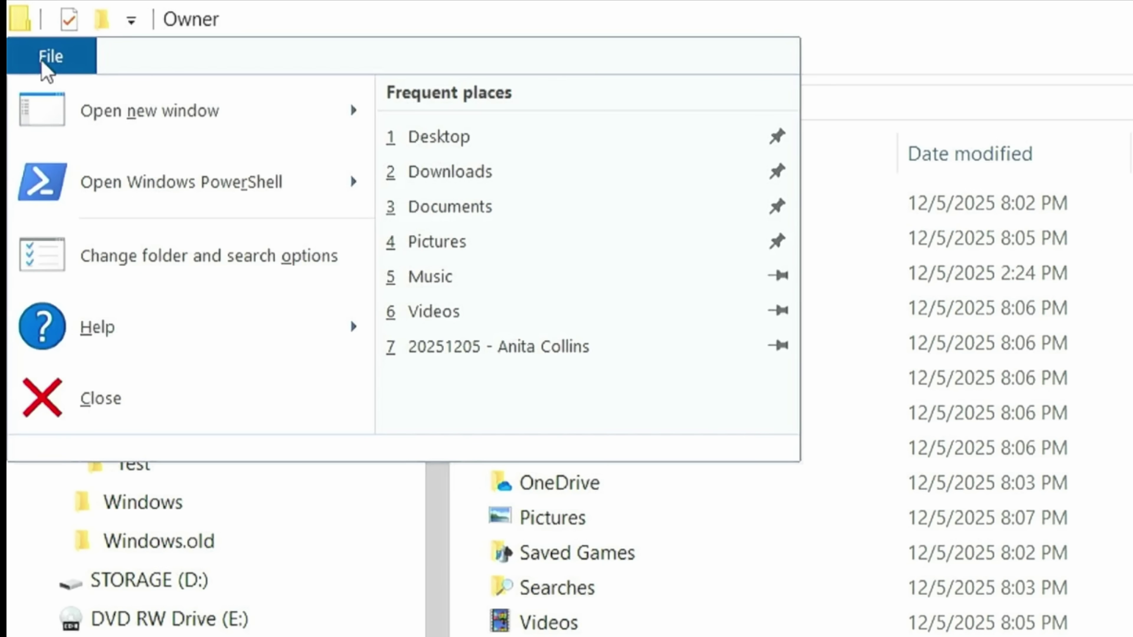
click(210, 256)
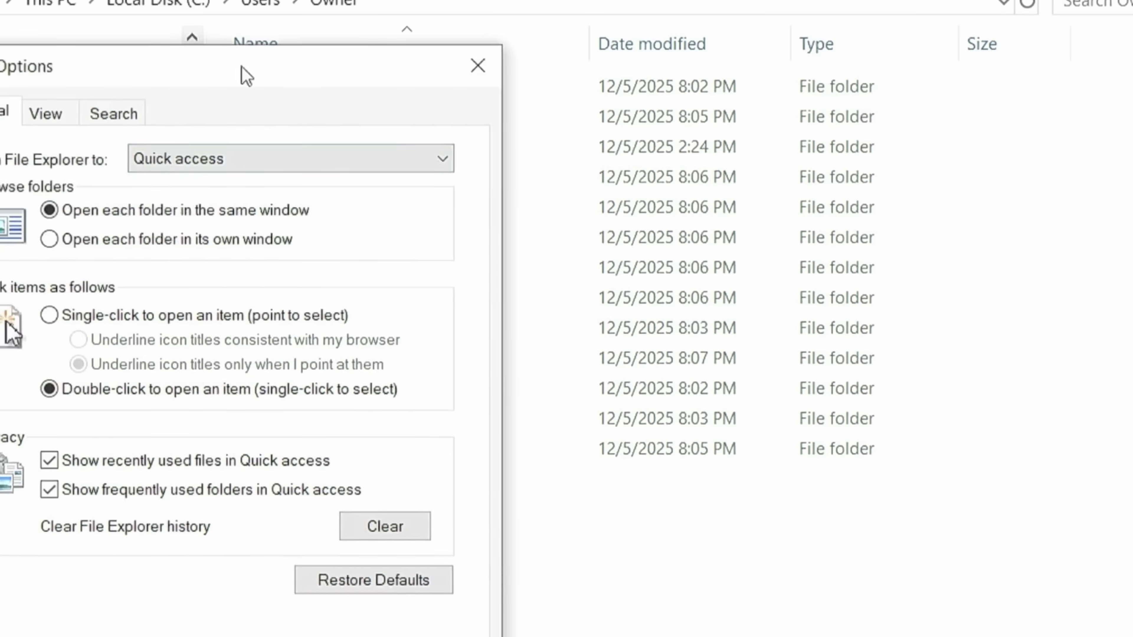
drag(240, 71, 600, 11)
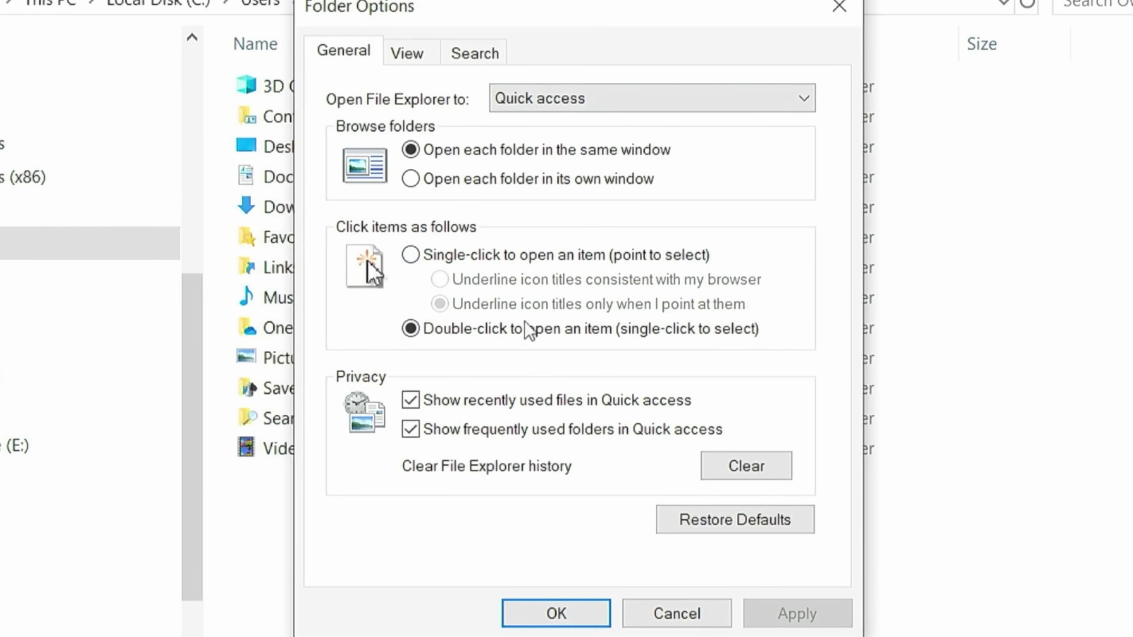
click(417, 53)
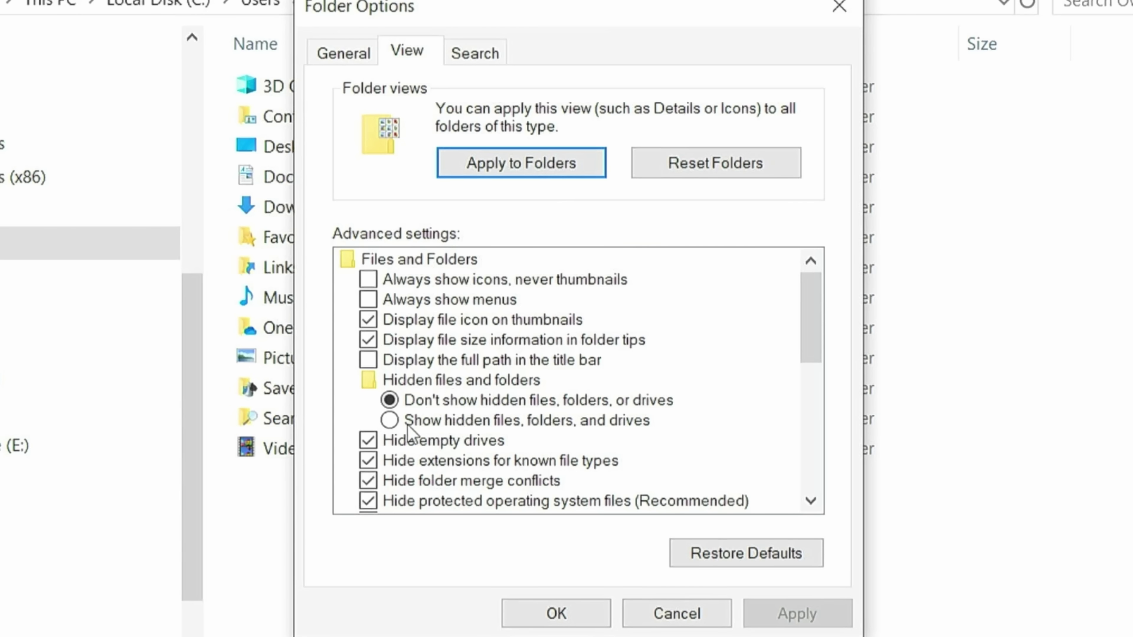
click(396, 423)
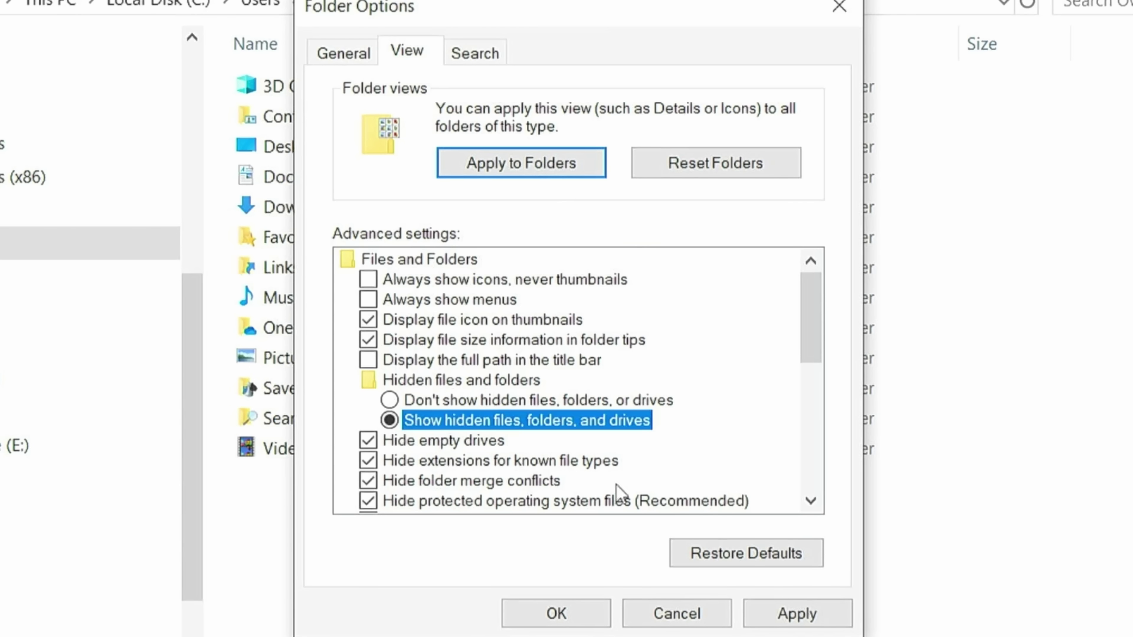
click(822, 624)
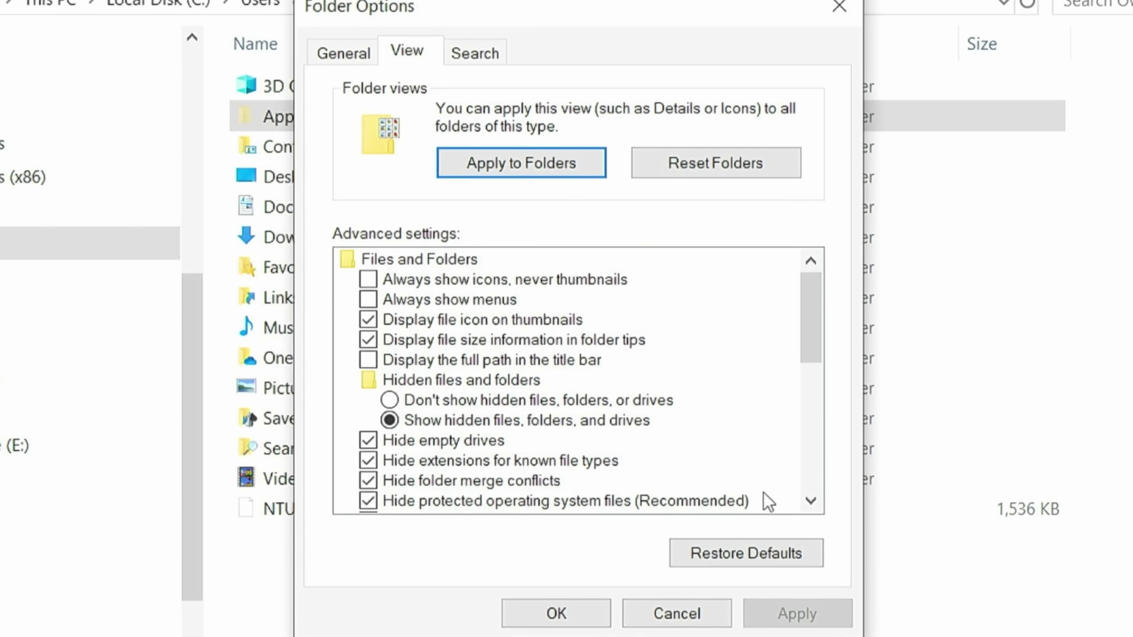
click(539, 618)
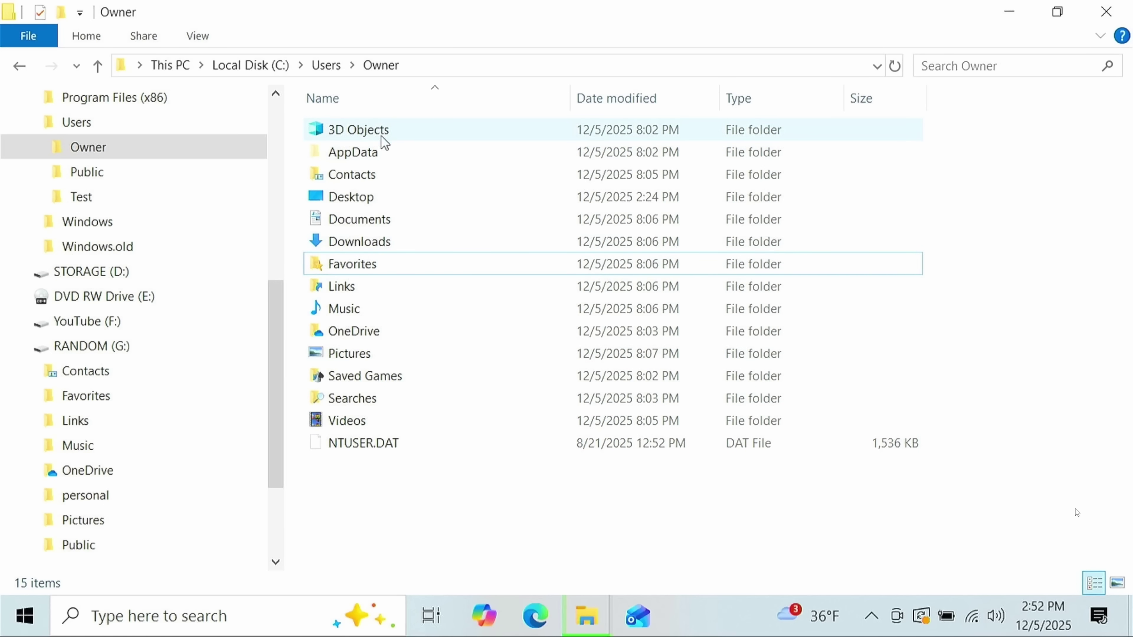
click(378, 157)
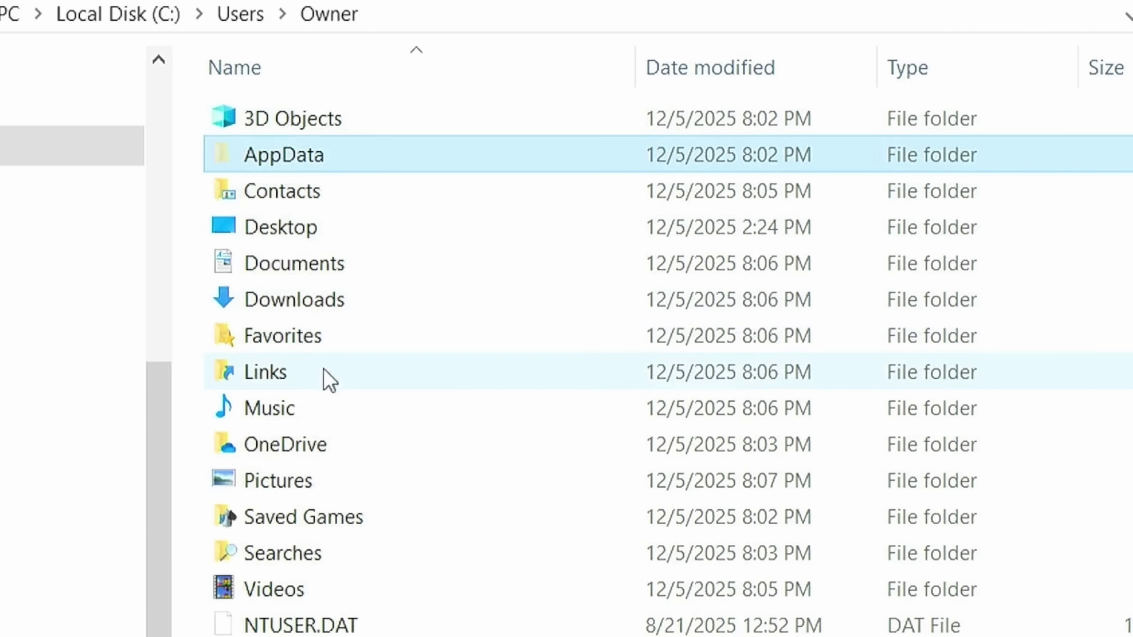
shift+click(308, 595)
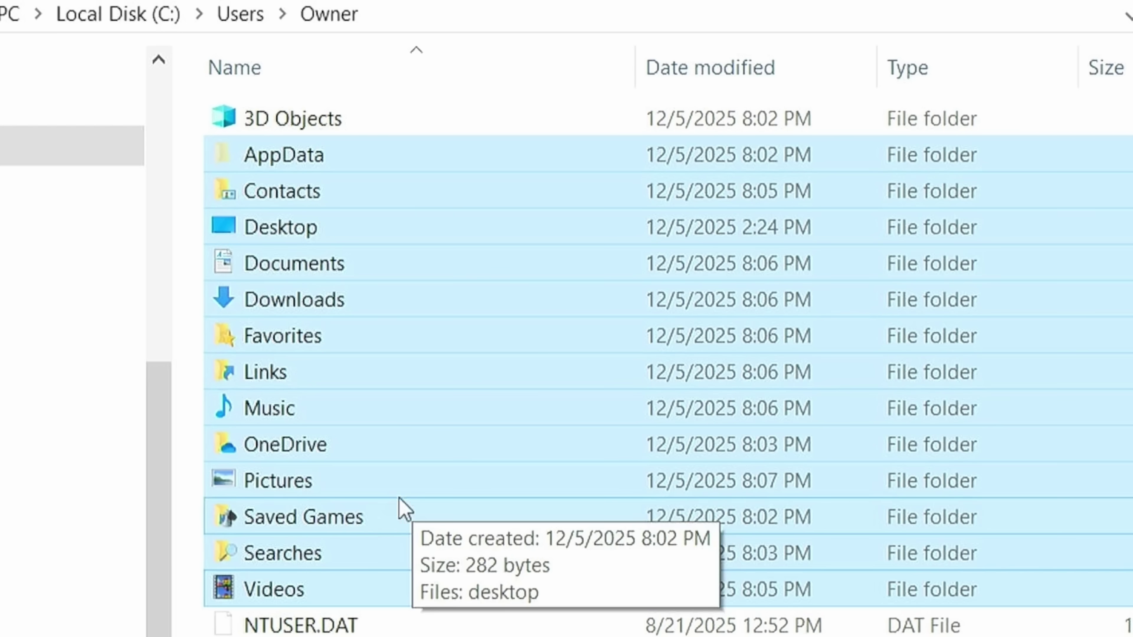
right_click(397, 458)
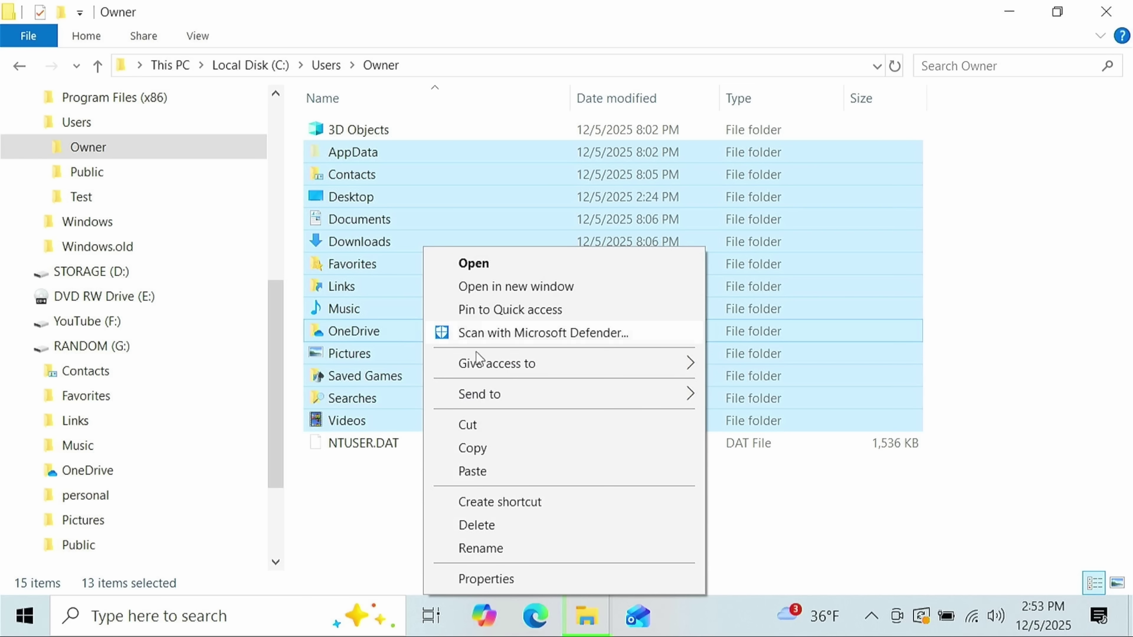
click(515, 575)
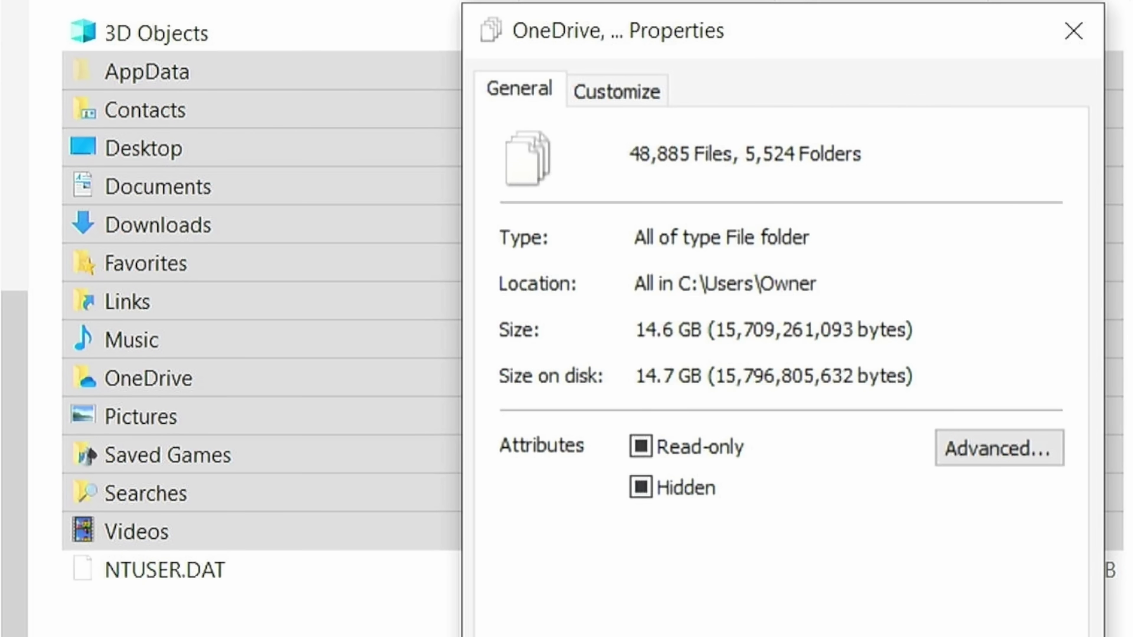
key(Escape)
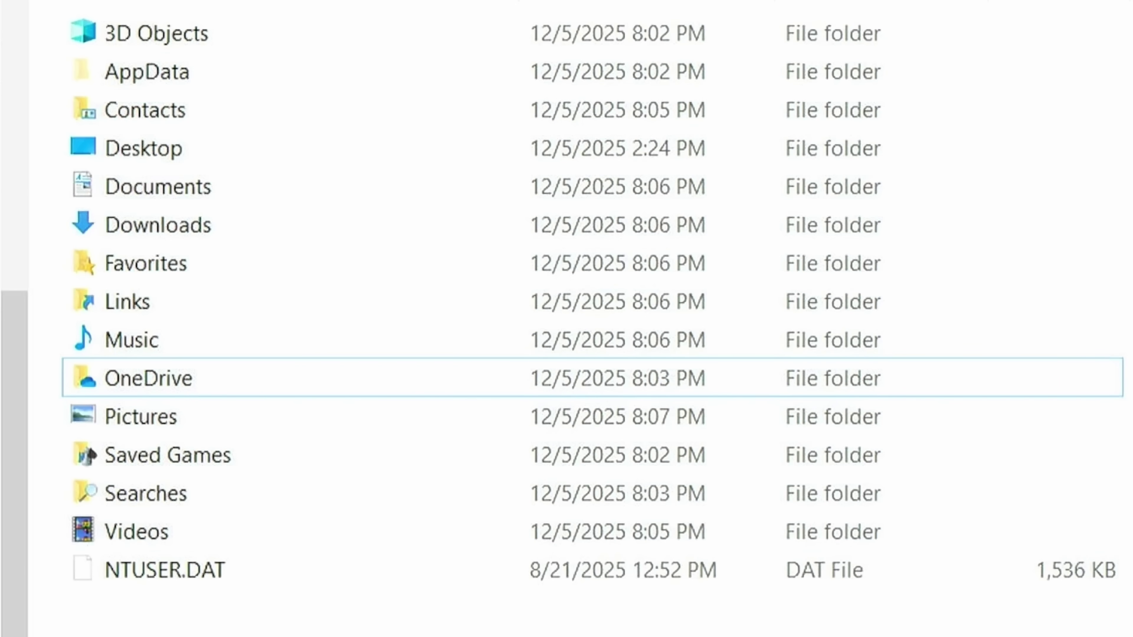
Go up one level from the Owner profile folder with Ctrl+Up
key(ctrl+Up)
key(ctrl+Up)
key(ctrl+Up)
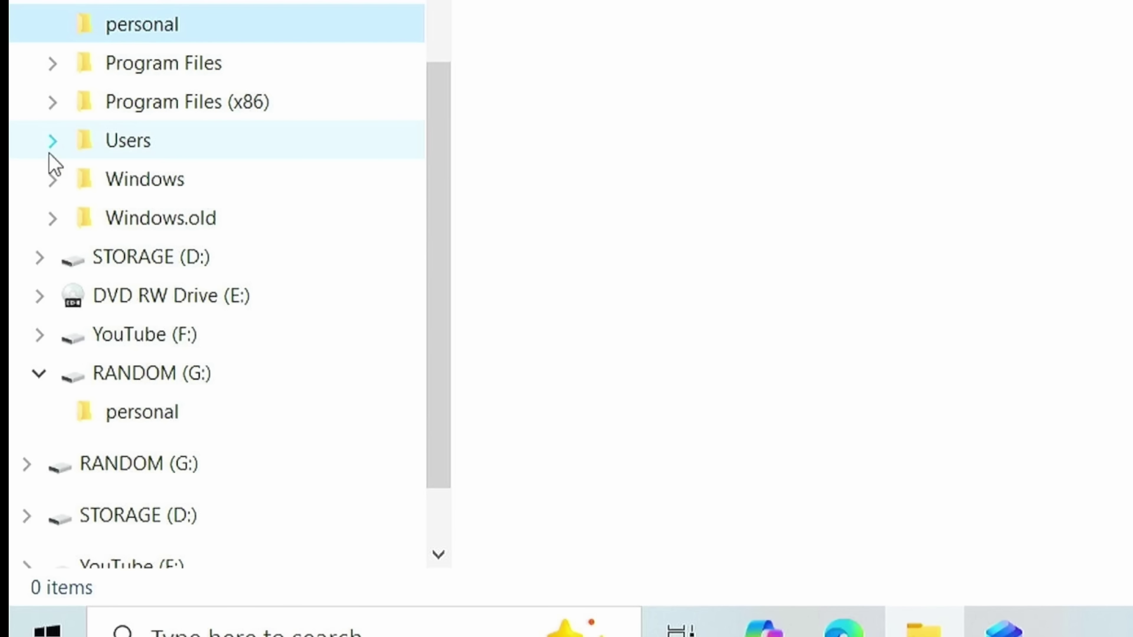
Expand Users and send the Public folder to the RANDOM (G:) flash drive
click(51, 143)
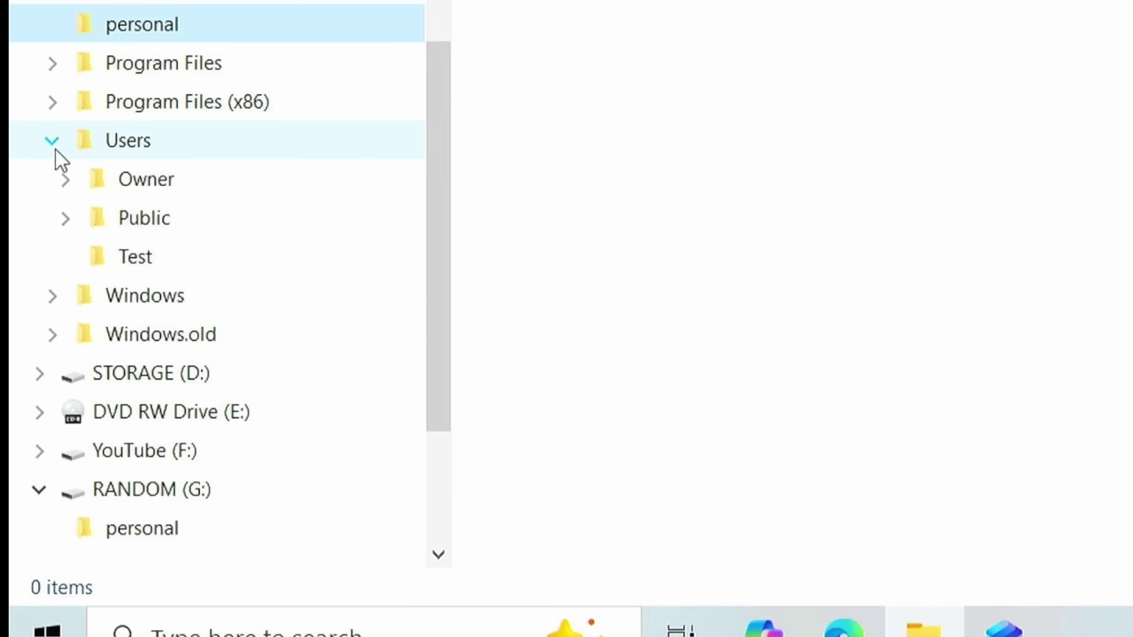
scroll(165, 179, down, 1)
click(177, 120)
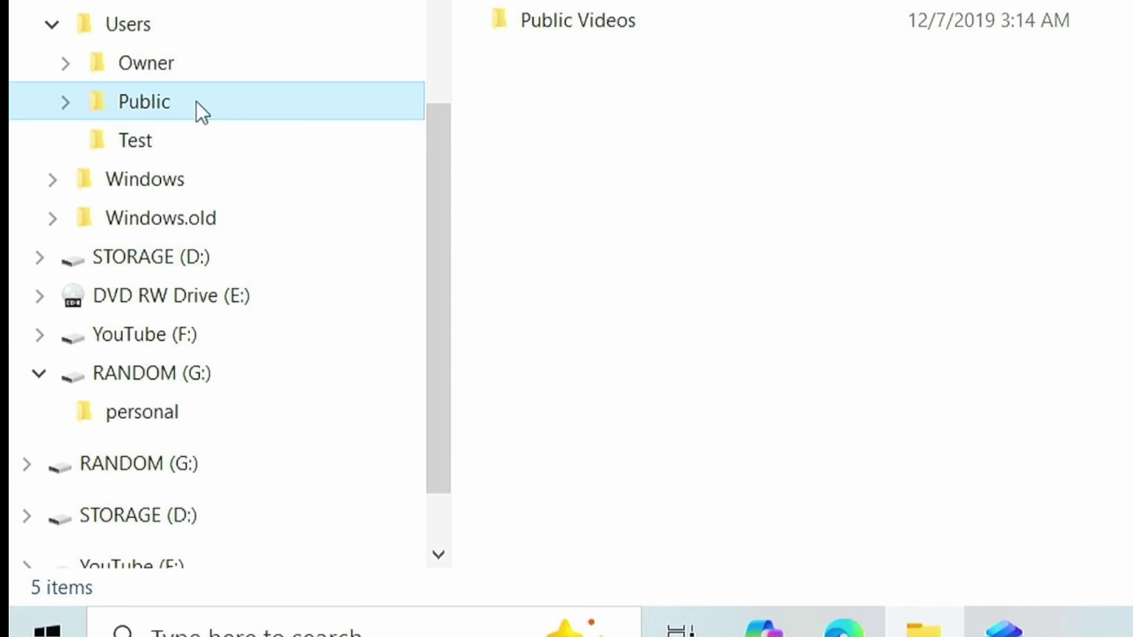
right_click(190, 109)
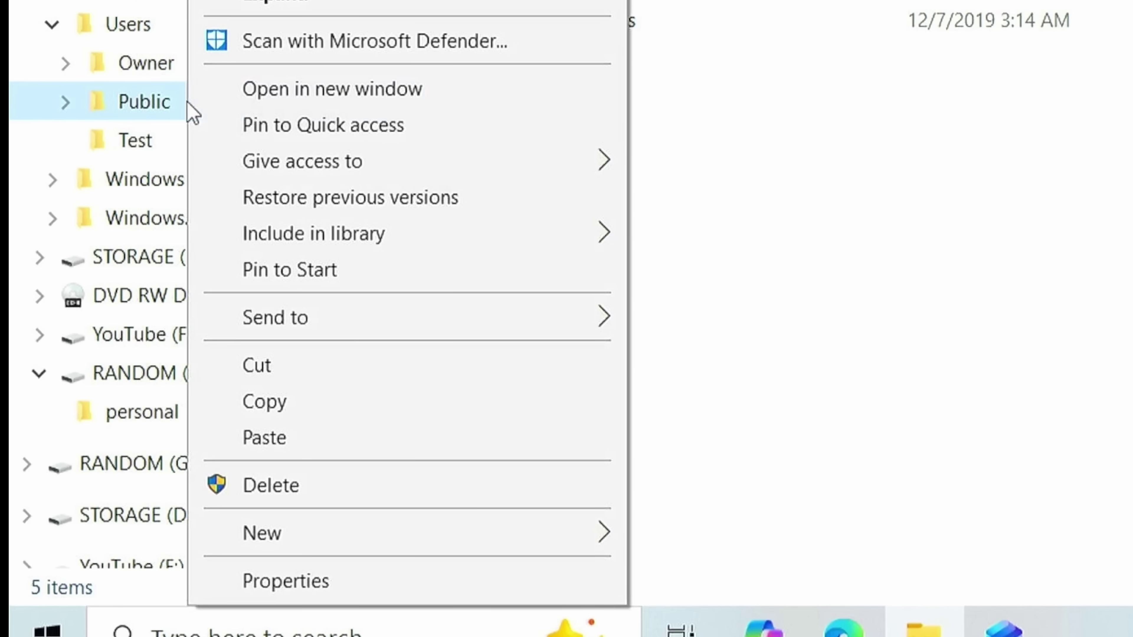
mouse_move(576, 326)
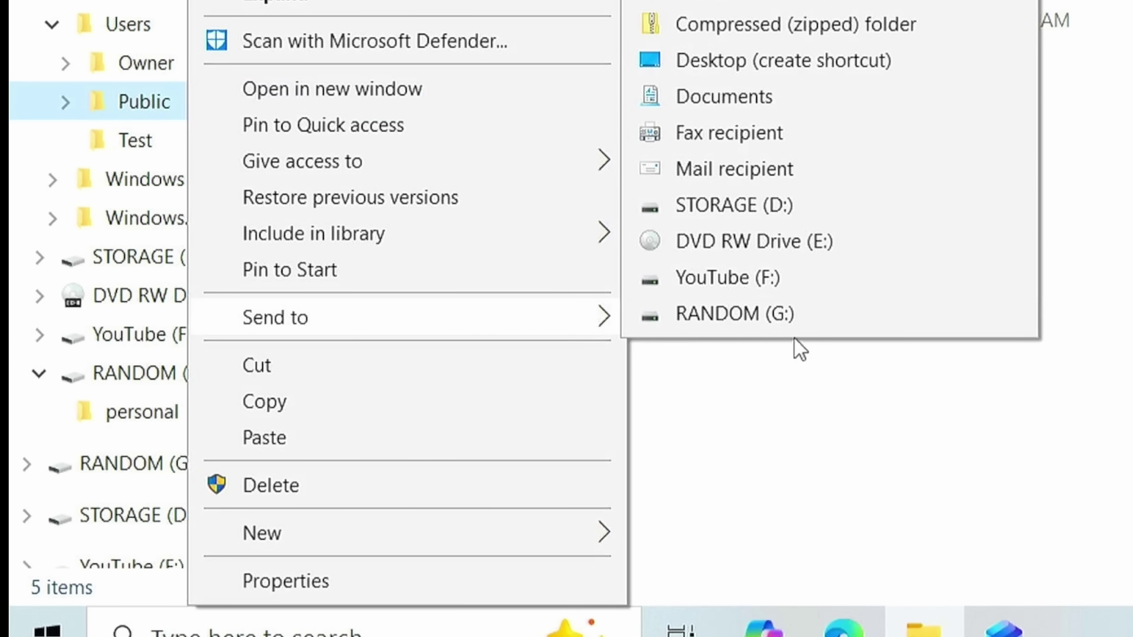
click(794, 314)
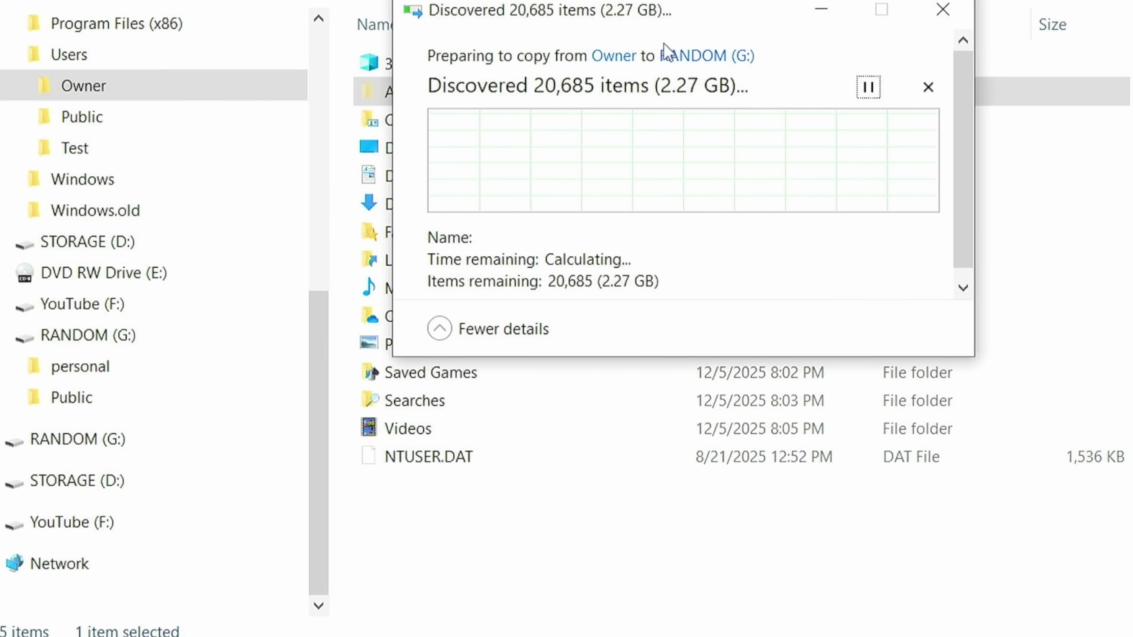
drag(702, 25, 1090, 0)
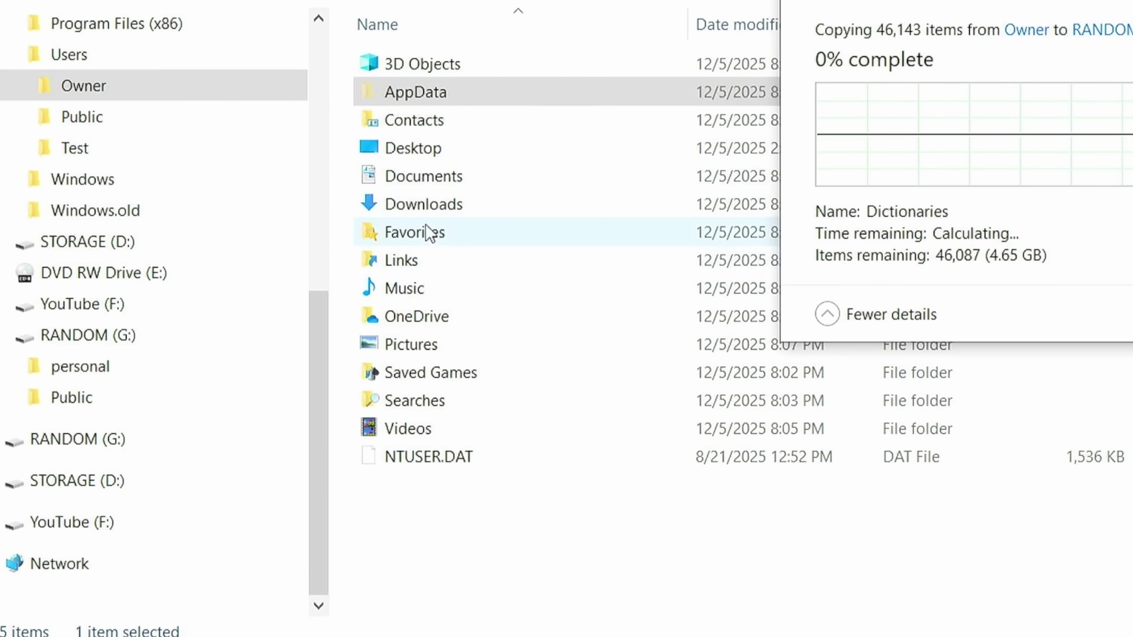
Send the Contacts folder to RANDOM (G:), replacing the conflicting file there
click(422, 127)
right_click(423, 130)
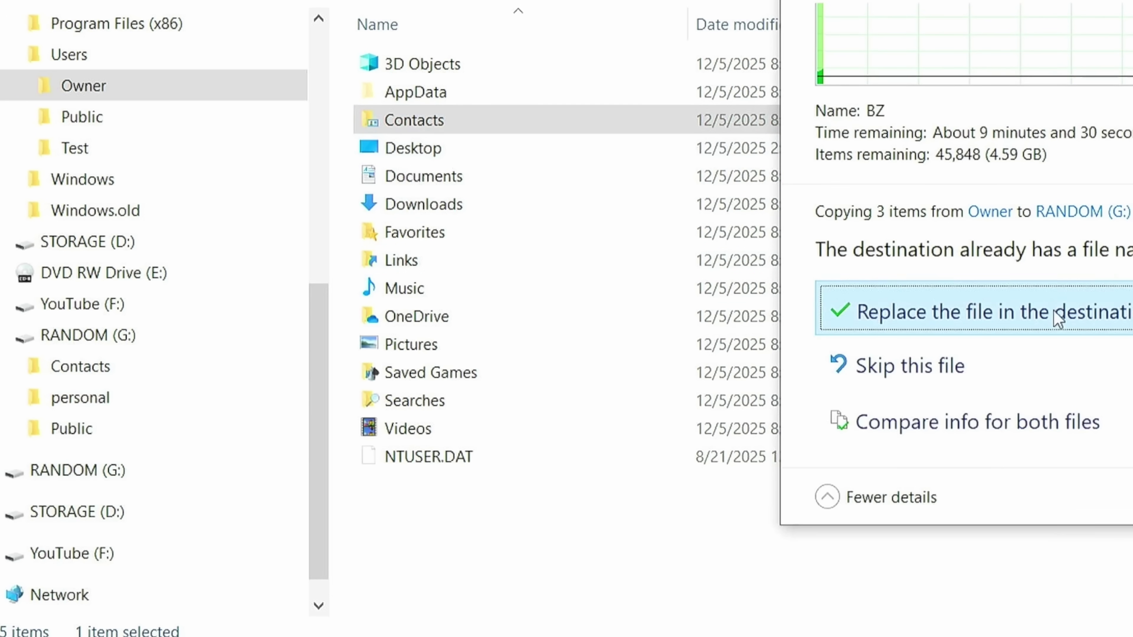
click(1056, 316)
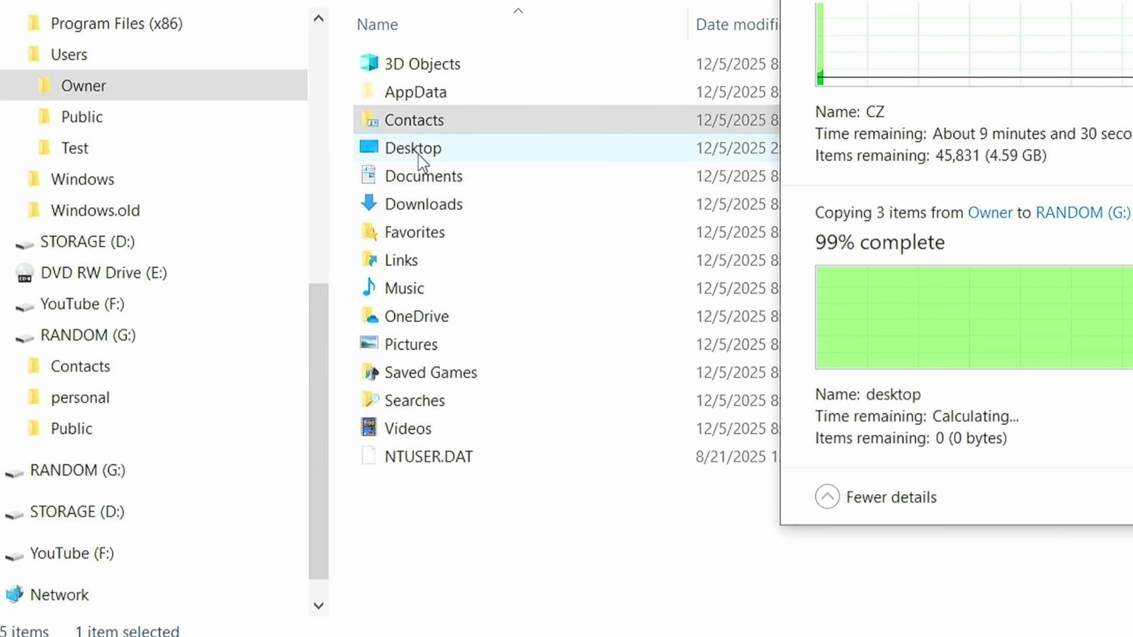
Select the Owner folders from Desktop through Videos and send them to RANDOM (G:)
click(421, 156)
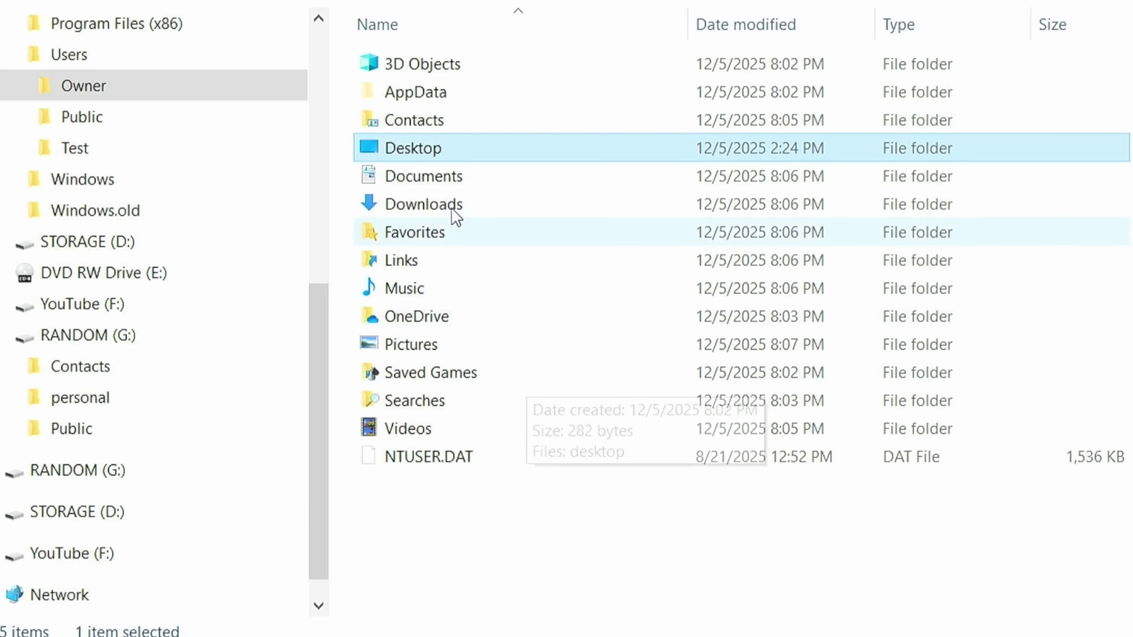
shift+click(424, 320)
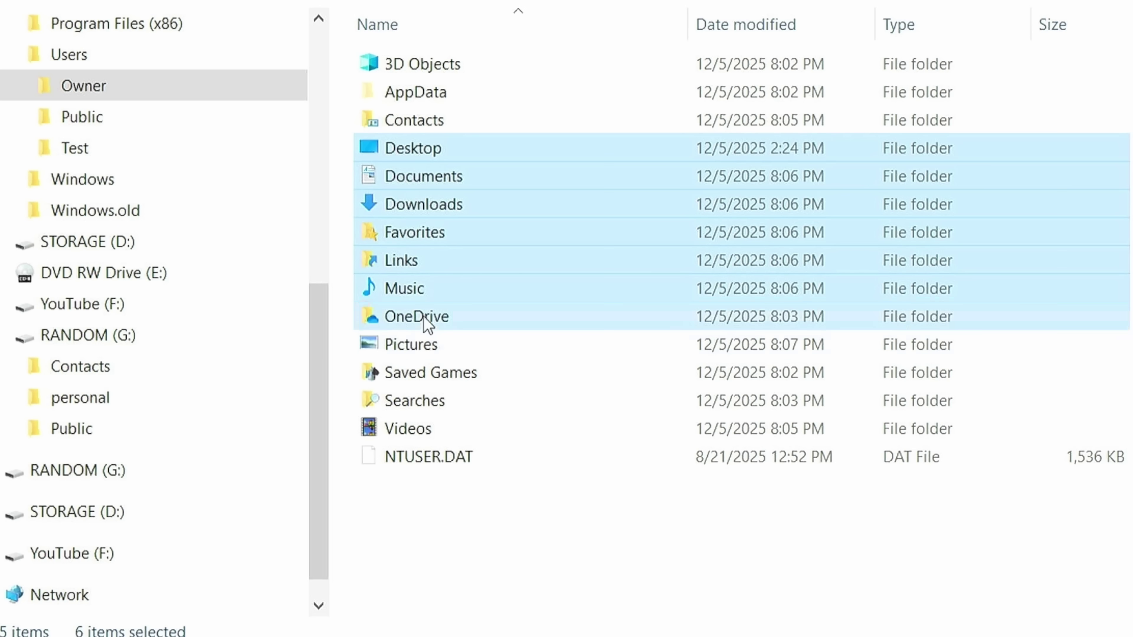
shift+click(423, 348)
shift+click(426, 376)
shift+click(422, 404)
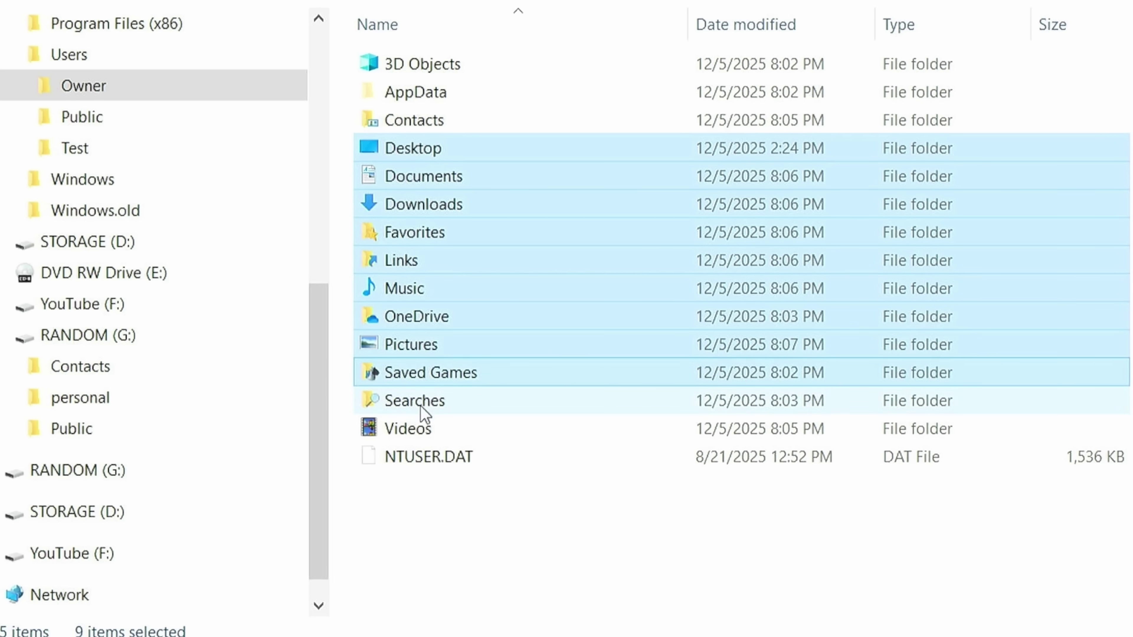
shift+click(427, 435)
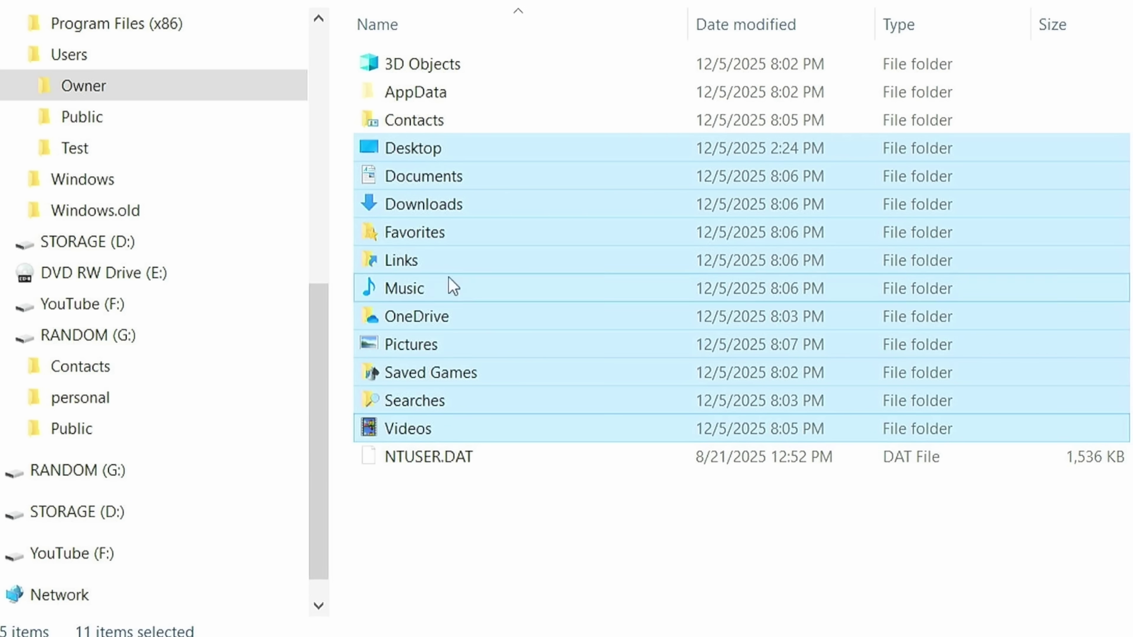
right_click(500, 234)
mouse_move(571, 332)
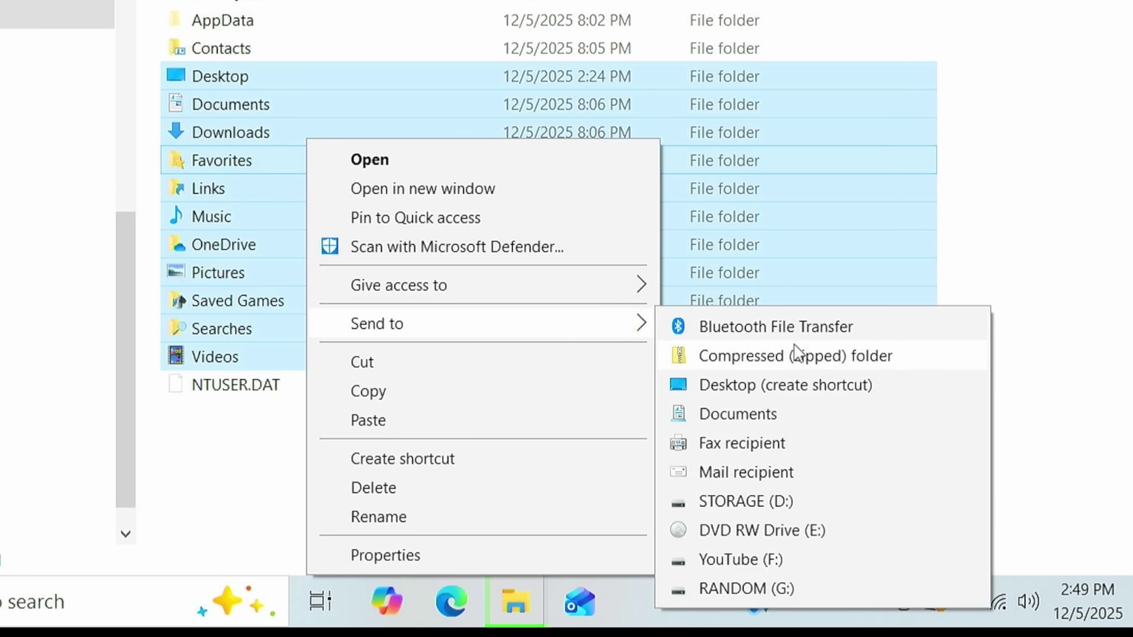
click(761, 590)
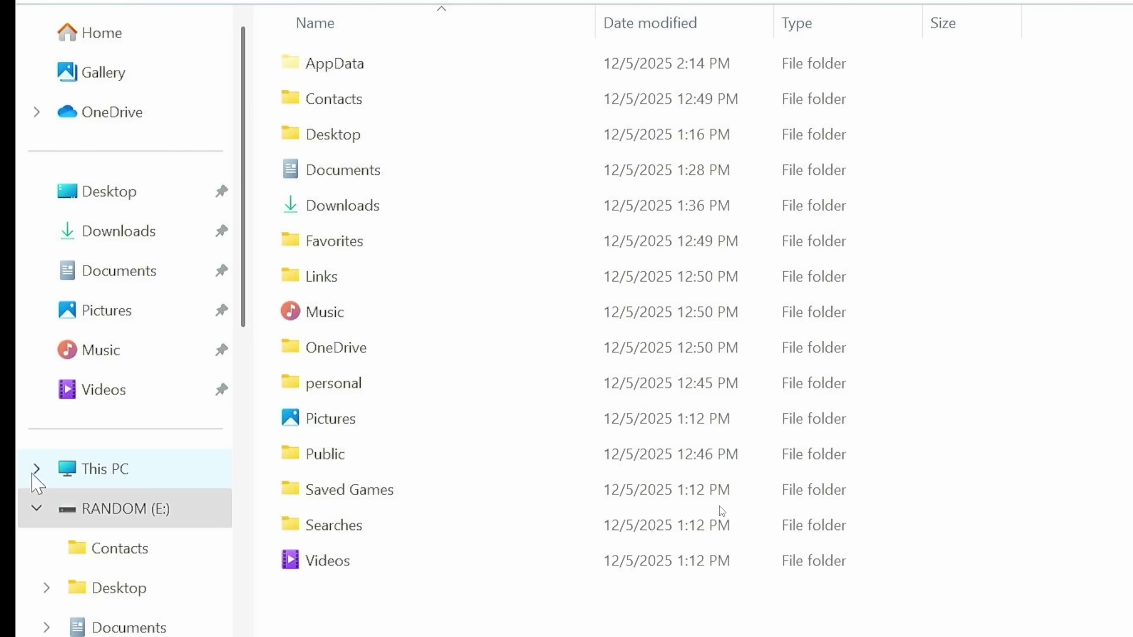
Expand This PC, Local Disk (C:) and Users in the navigation pane to show Anita
click(35, 471)
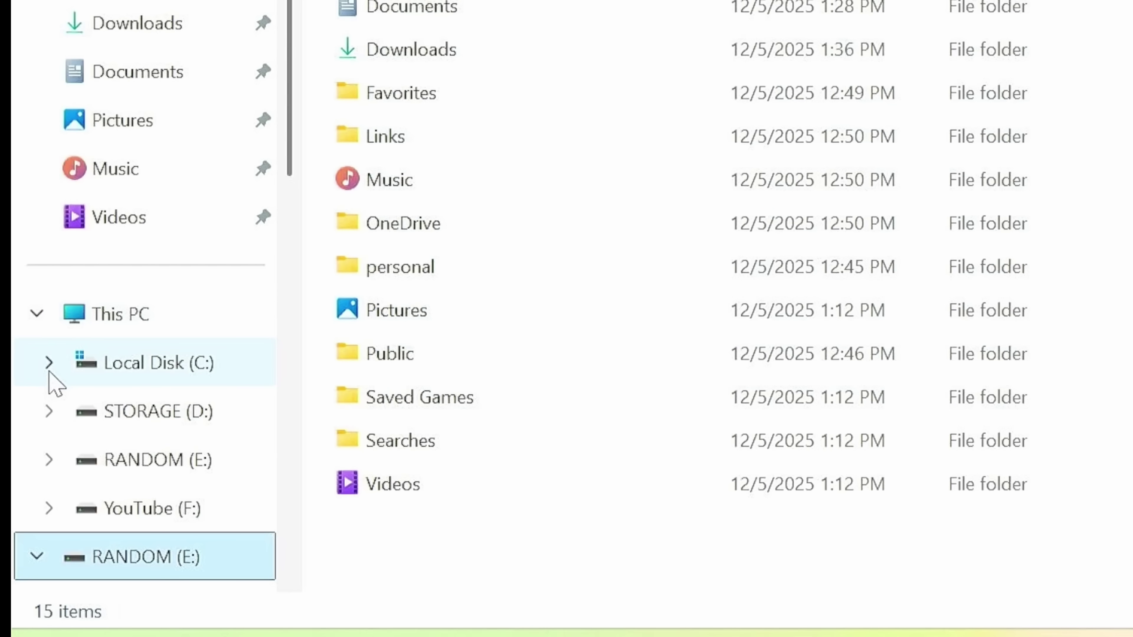
click(49, 371)
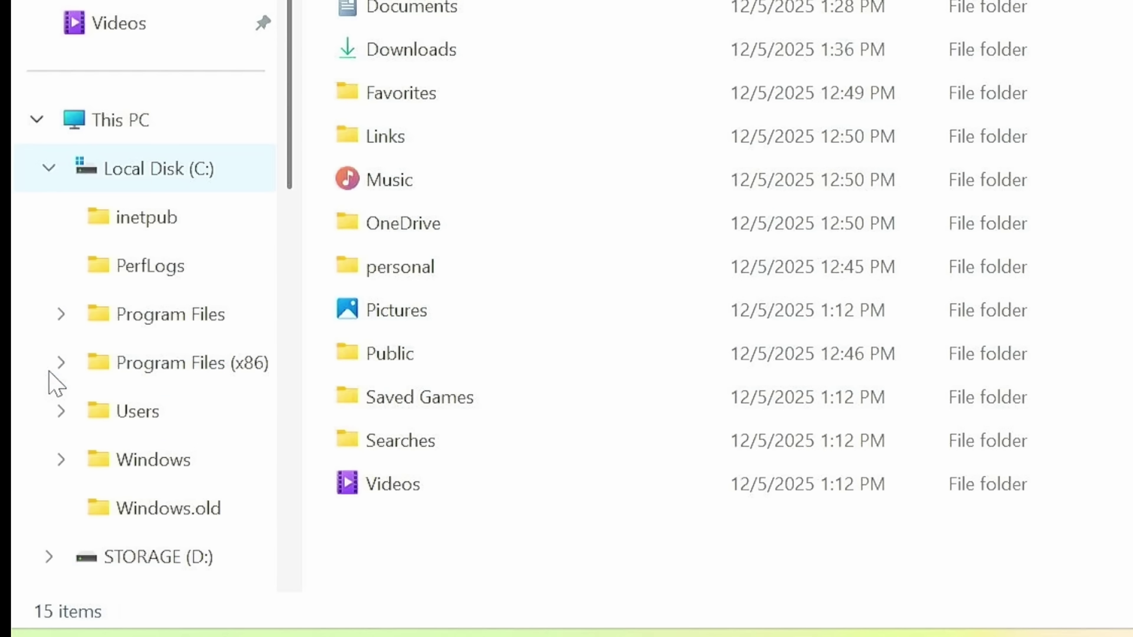
click(63, 408)
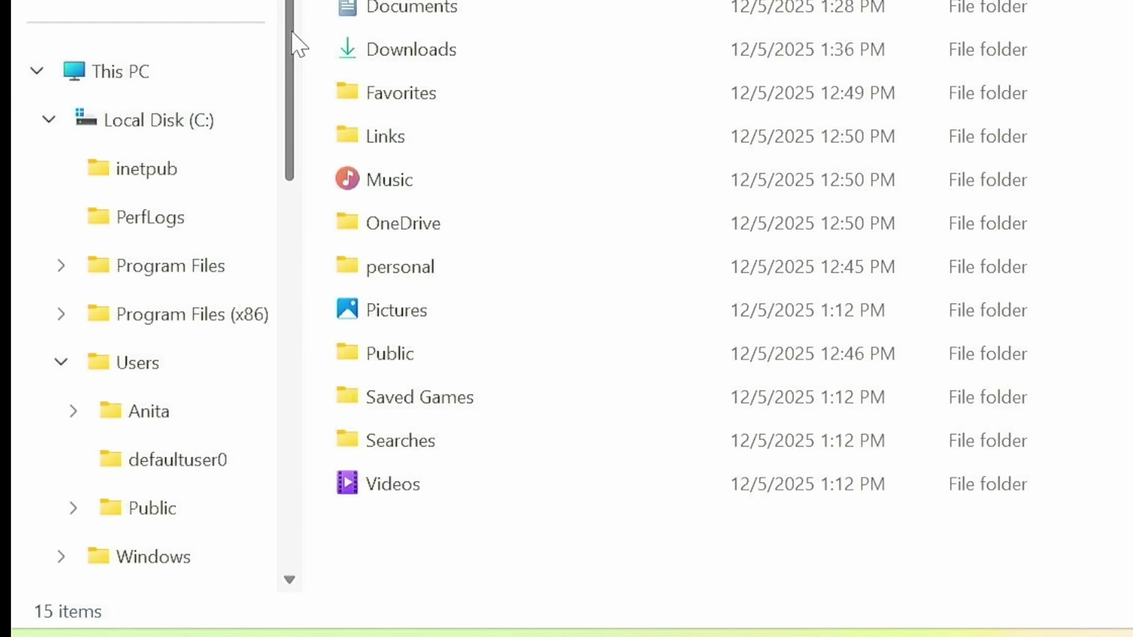
scroll(297, 102, down, 3)
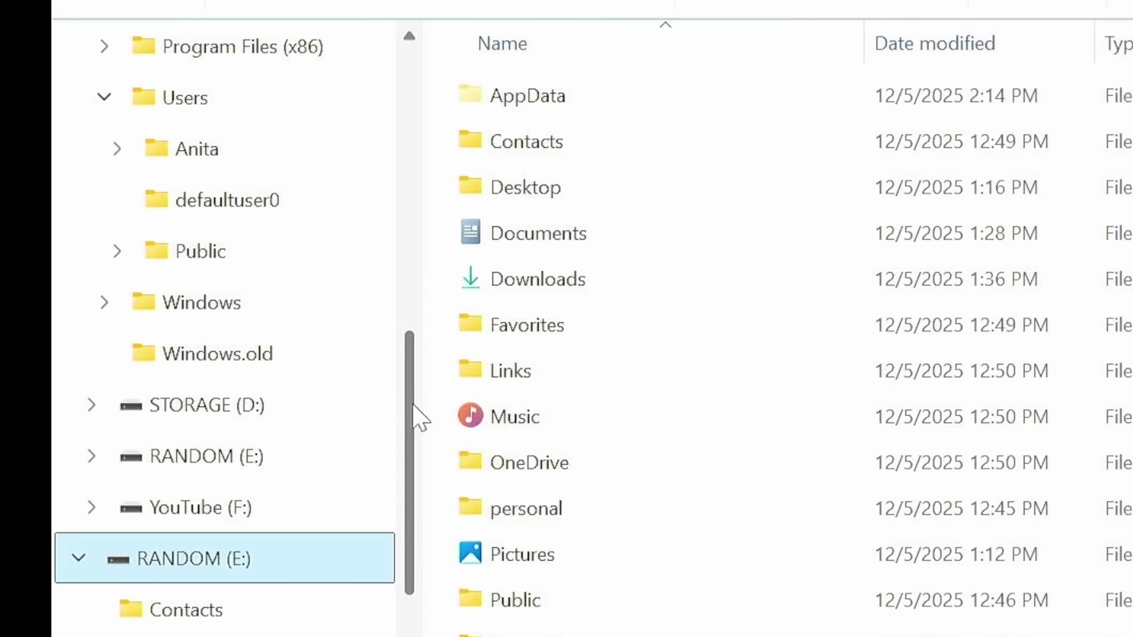
Drag the backed-up AppData, Desktop and Documents folders from RANDOM (E:) onto the Anita profile
scroll(419, 417, up, 1)
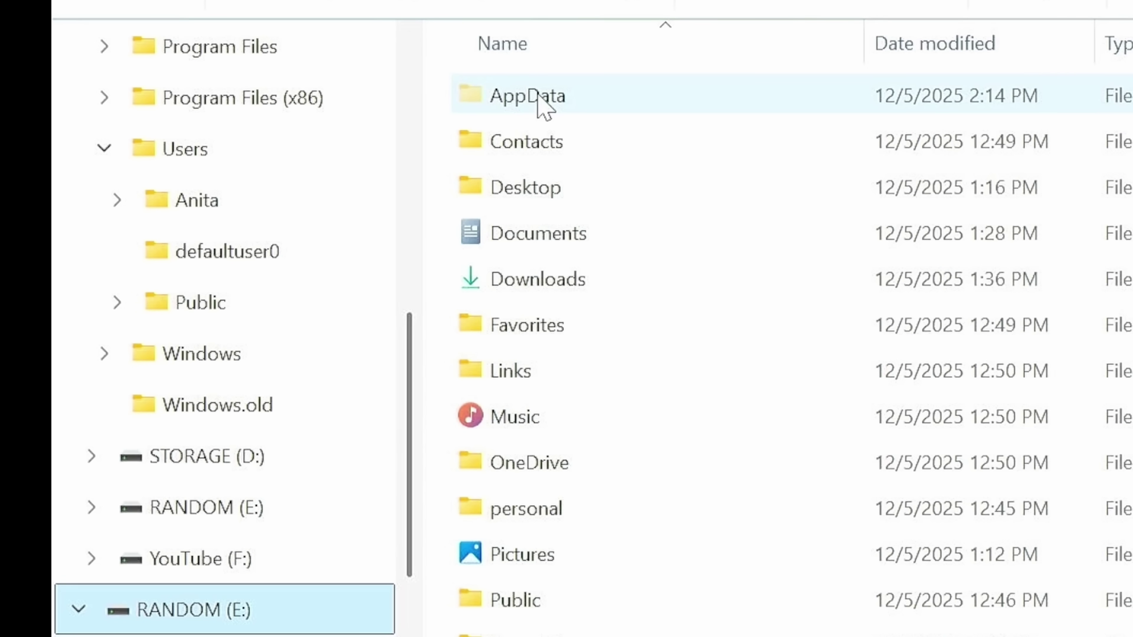
drag(538, 98, 252, 193)
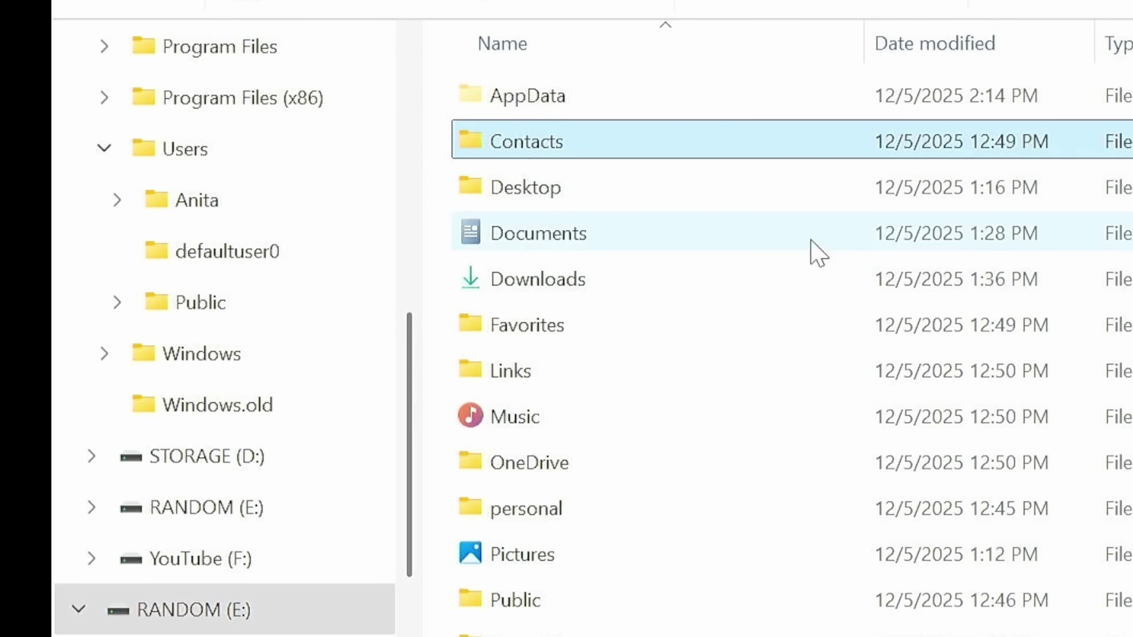
drag(535, 192, 287, 206)
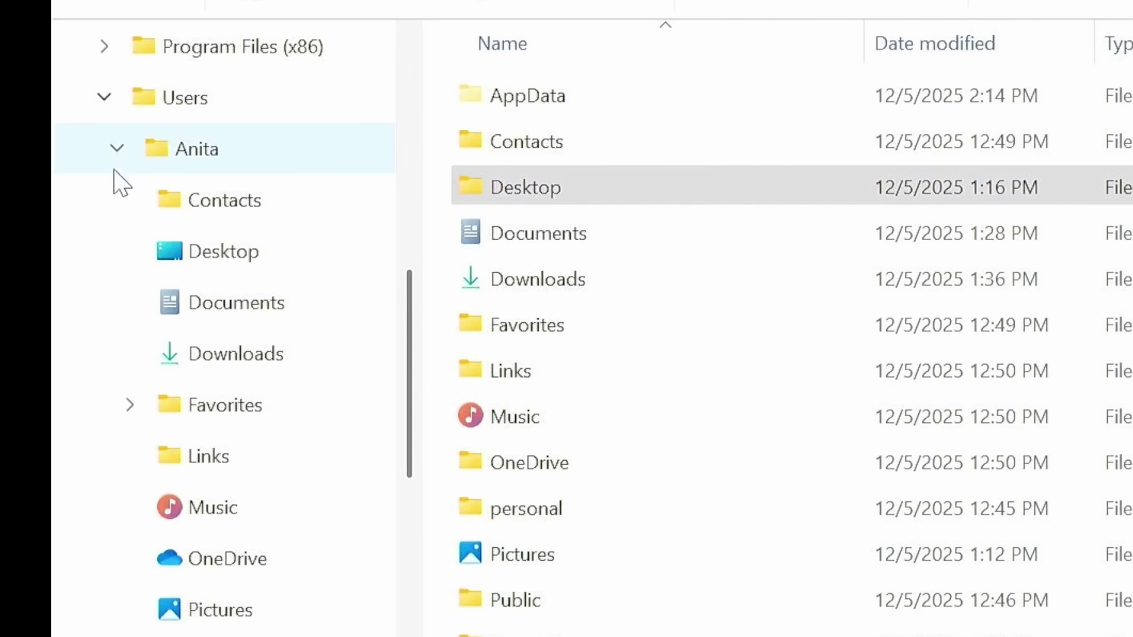
click(117, 148)
click(507, 189)
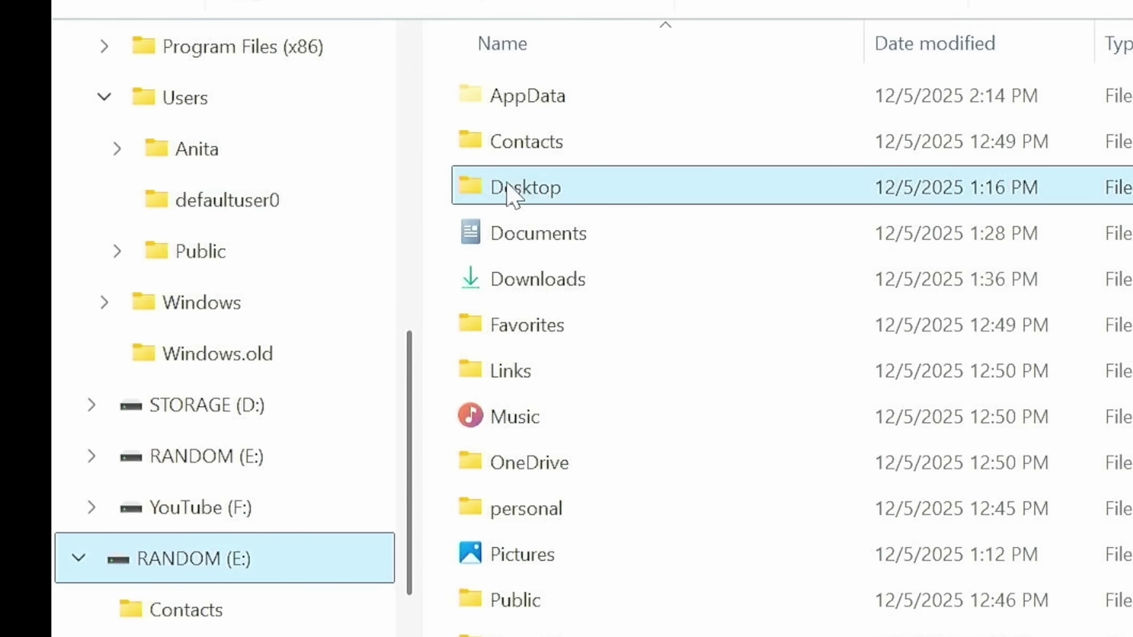
drag(507, 189, 273, 158)
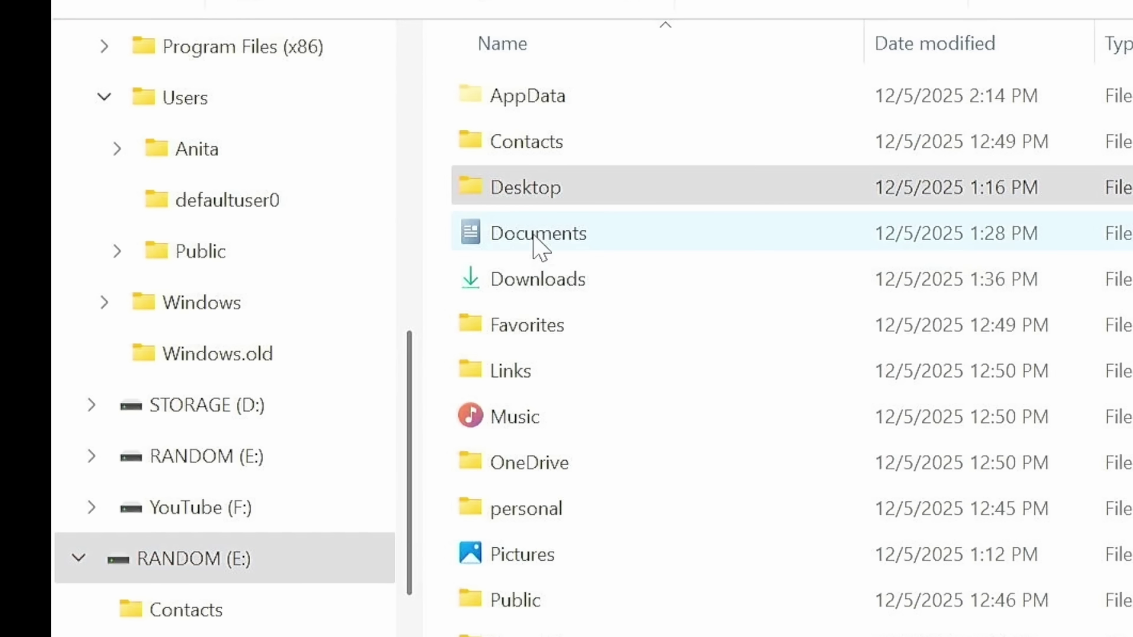
drag(539, 247, 286, 162)
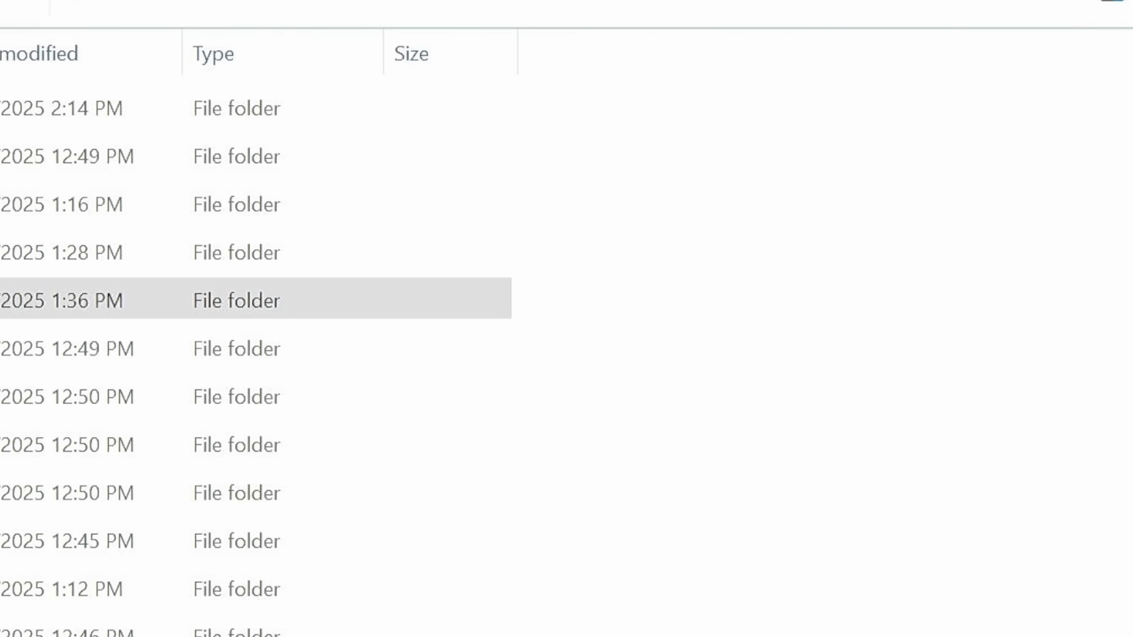
Copy Downloads, Links, Music and OneDrive into Anita, replacing same-named files like desktop.ini
click(236, 299)
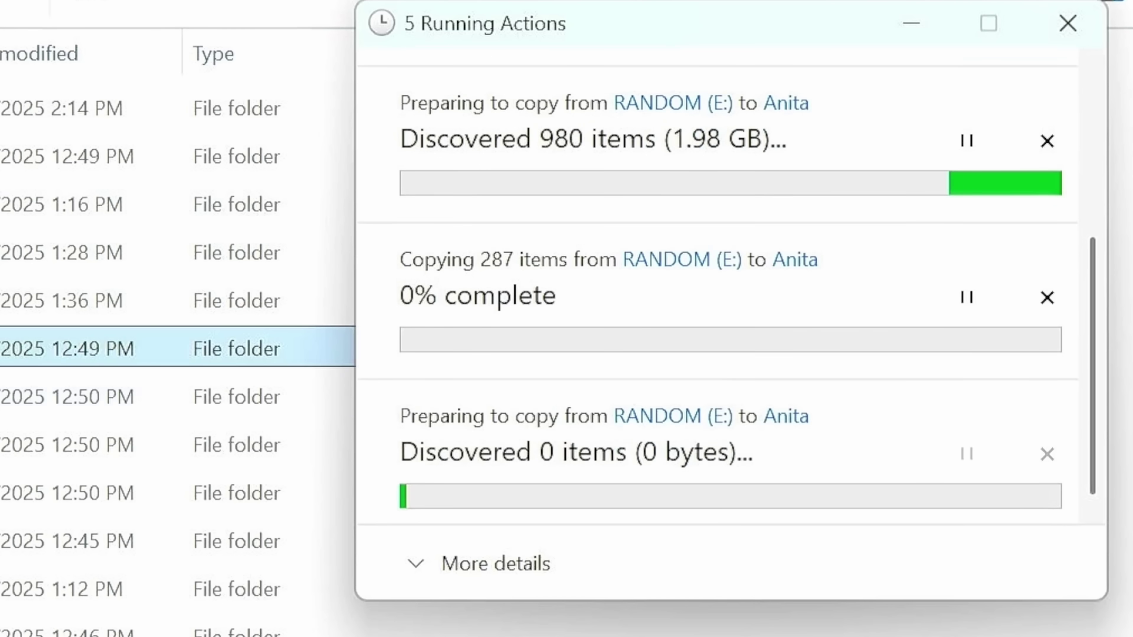
click(178, 396)
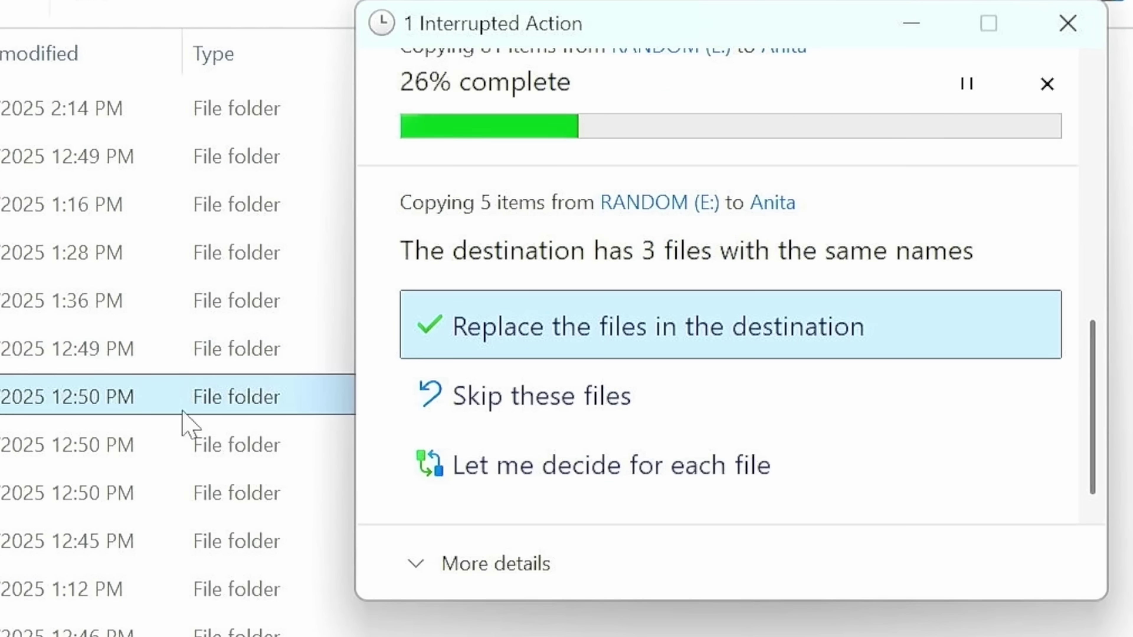
click(718, 346)
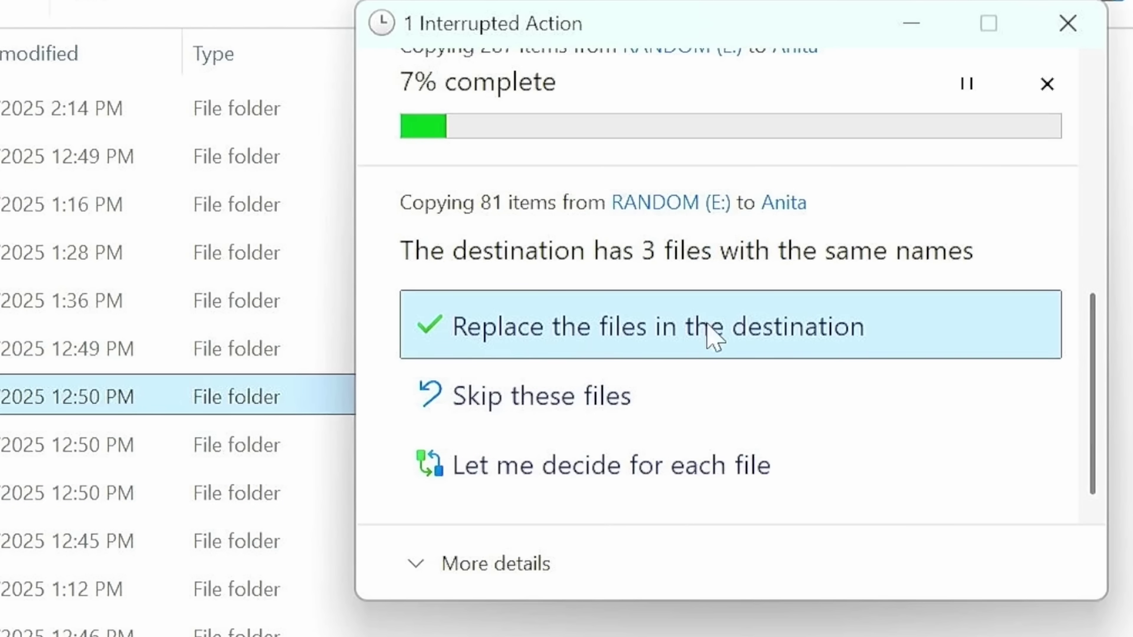
click(709, 328)
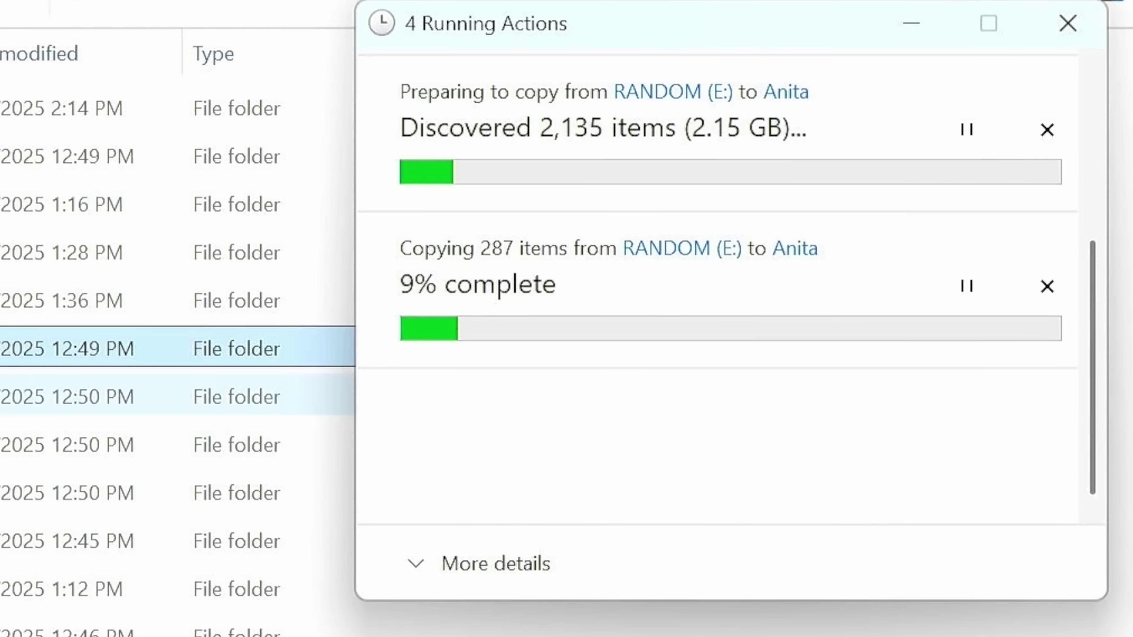
click(256, 332)
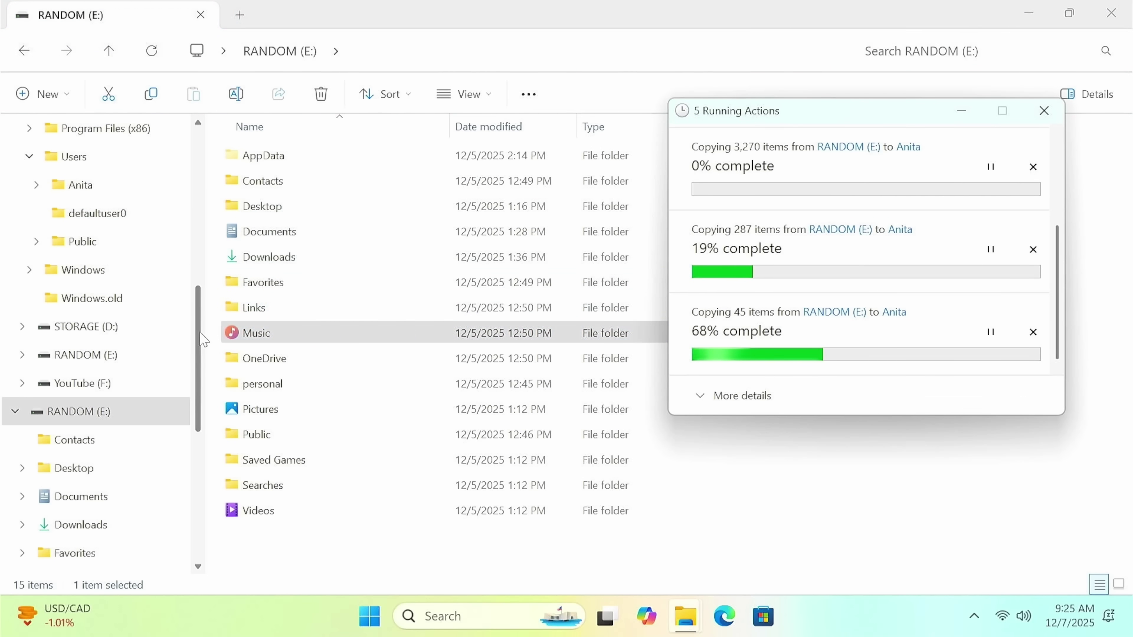
scroll(203, 340, up, 2)
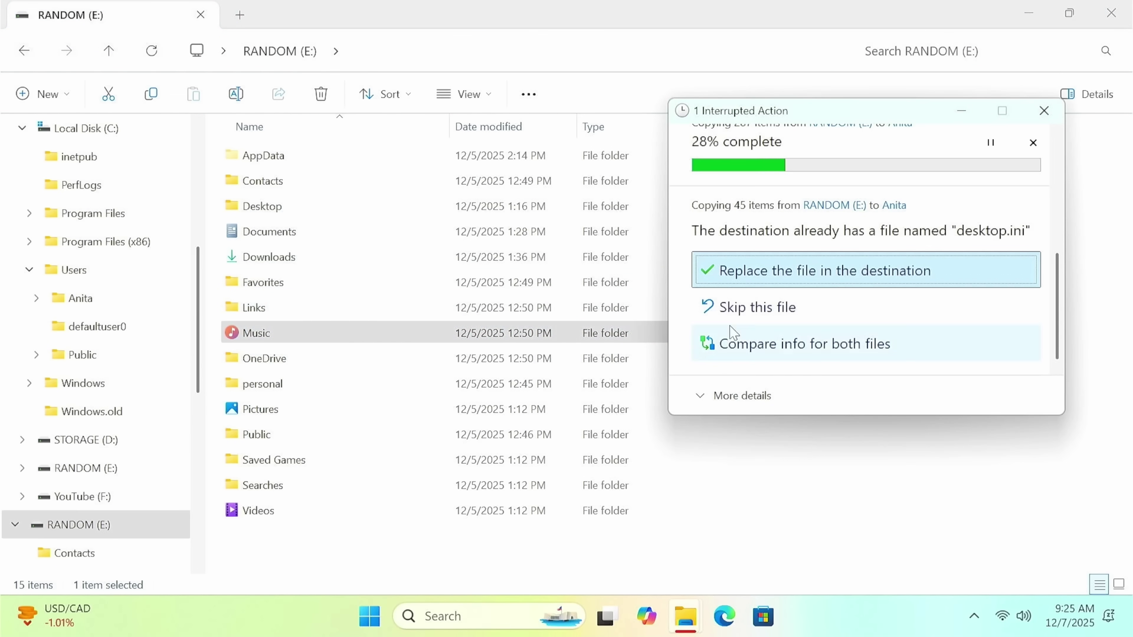
click(892, 271)
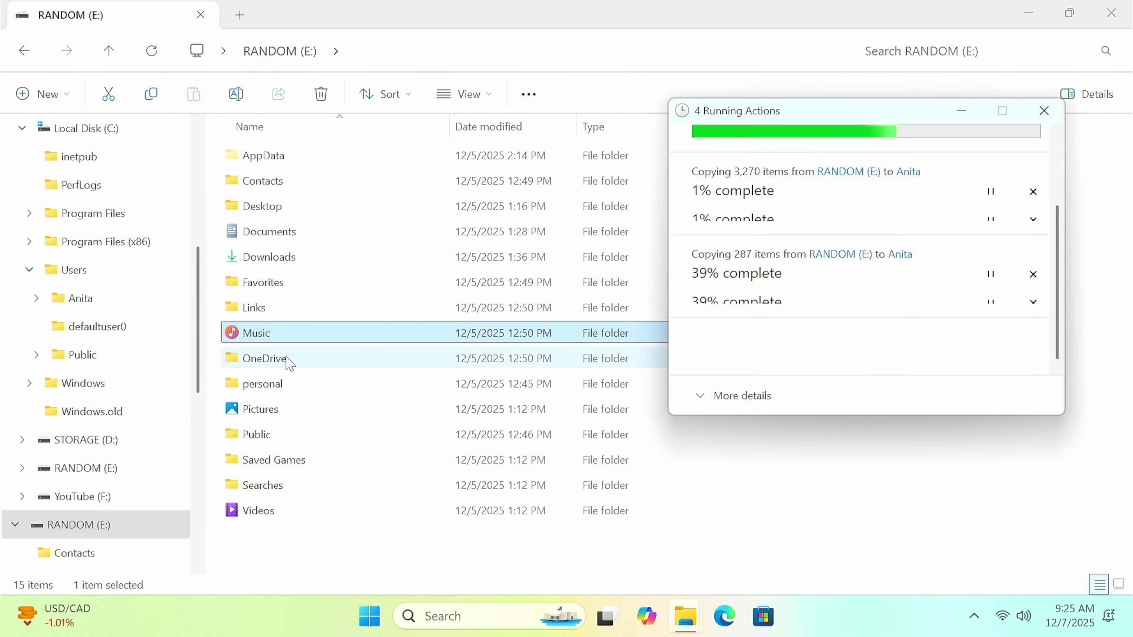
drag(289, 362, 124, 299)
click(269, 257)
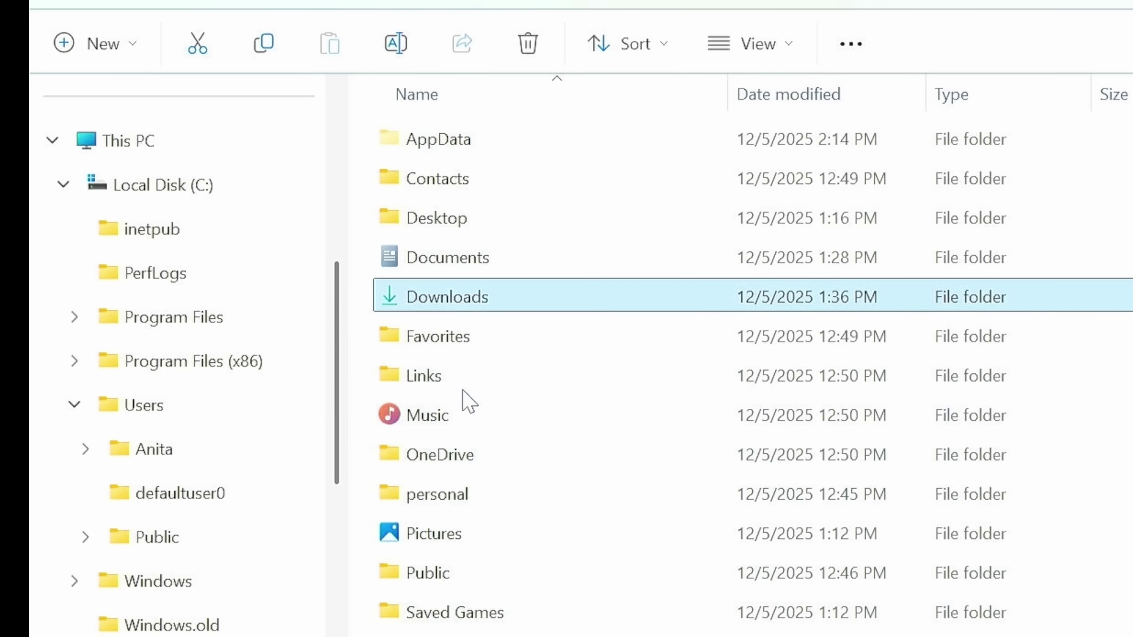
Copy personal onto Local Disk (C:) and Pictures into Anita, applying the permission choice to all items
drag(447, 495, 261, 210)
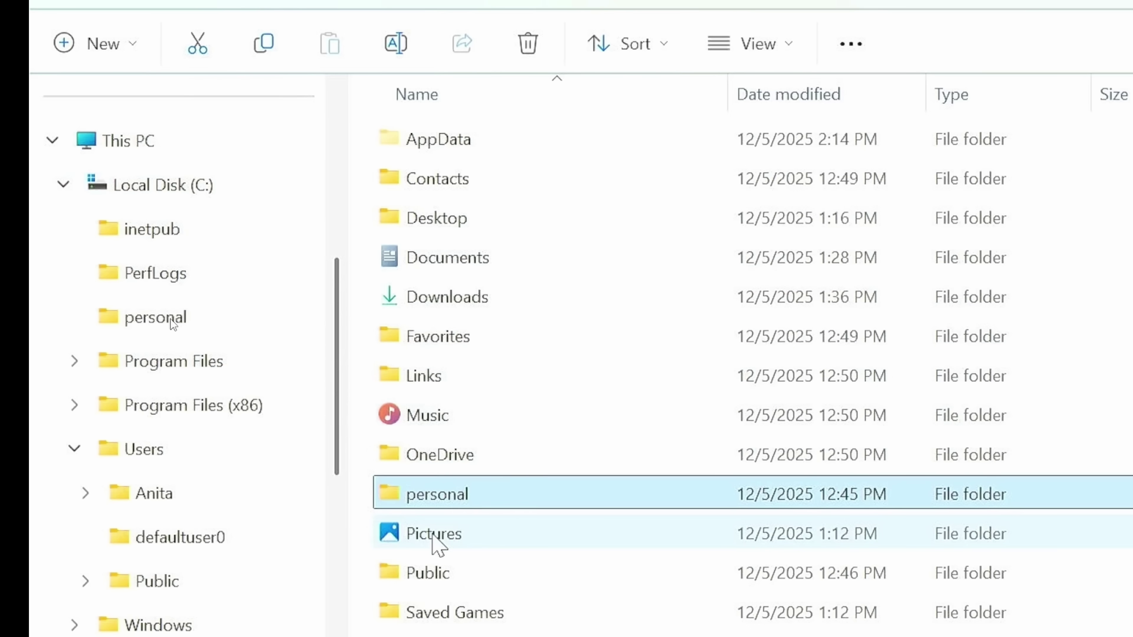
drag(437, 538, 480, 546)
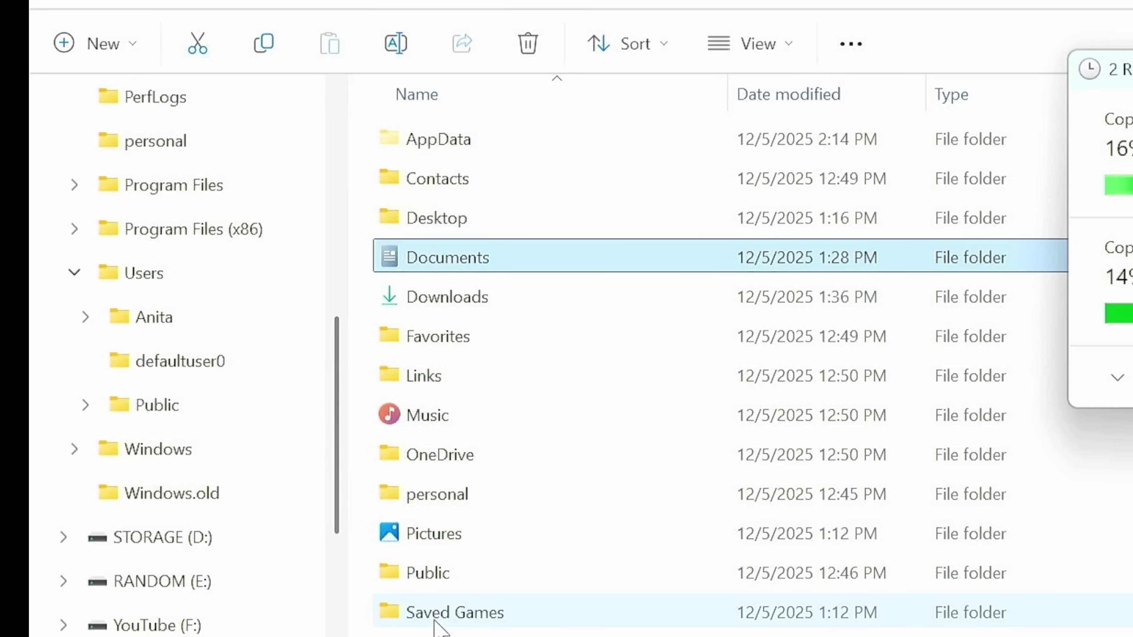
click(1132, 354)
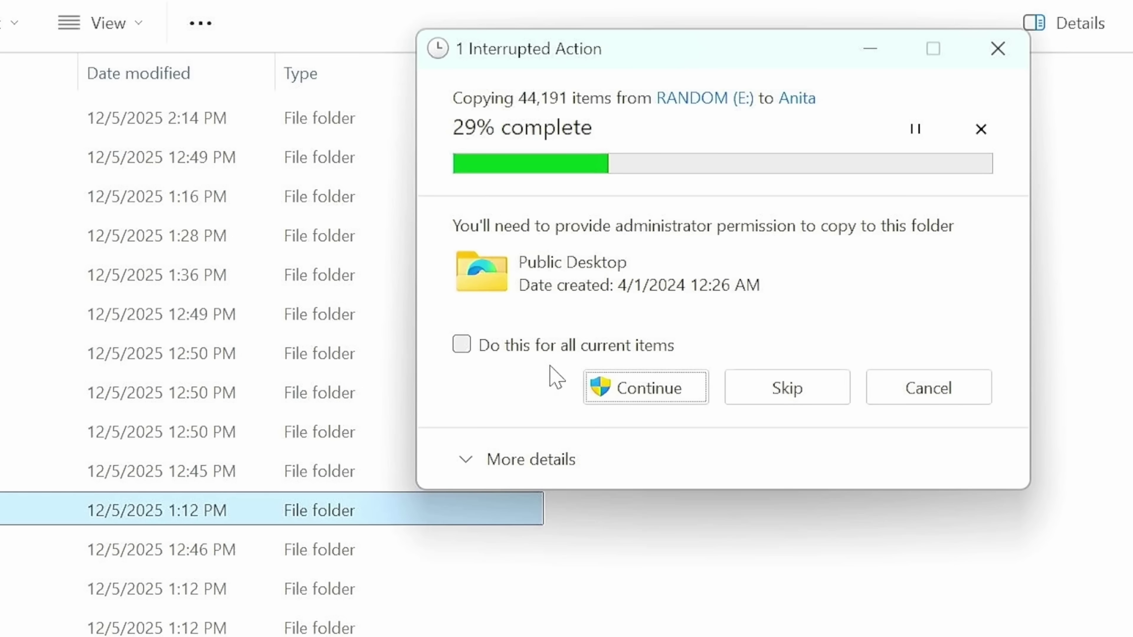
click(513, 355)
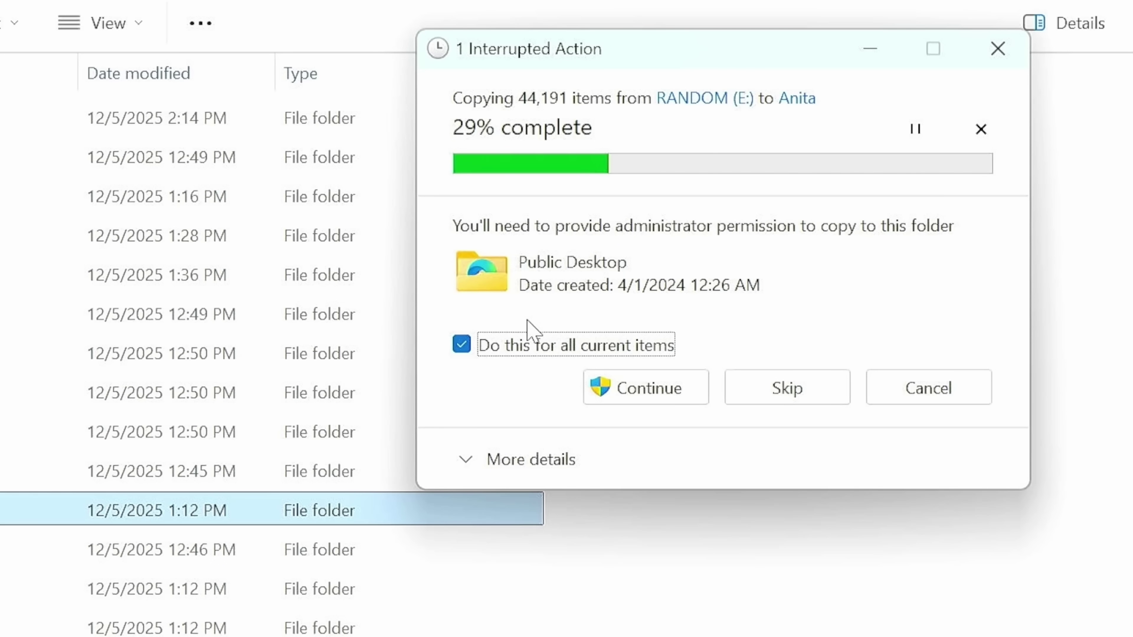
Grant administrator permission for the copy, then review Pictures, Documents and Downloads from Quick access
click(651, 389)
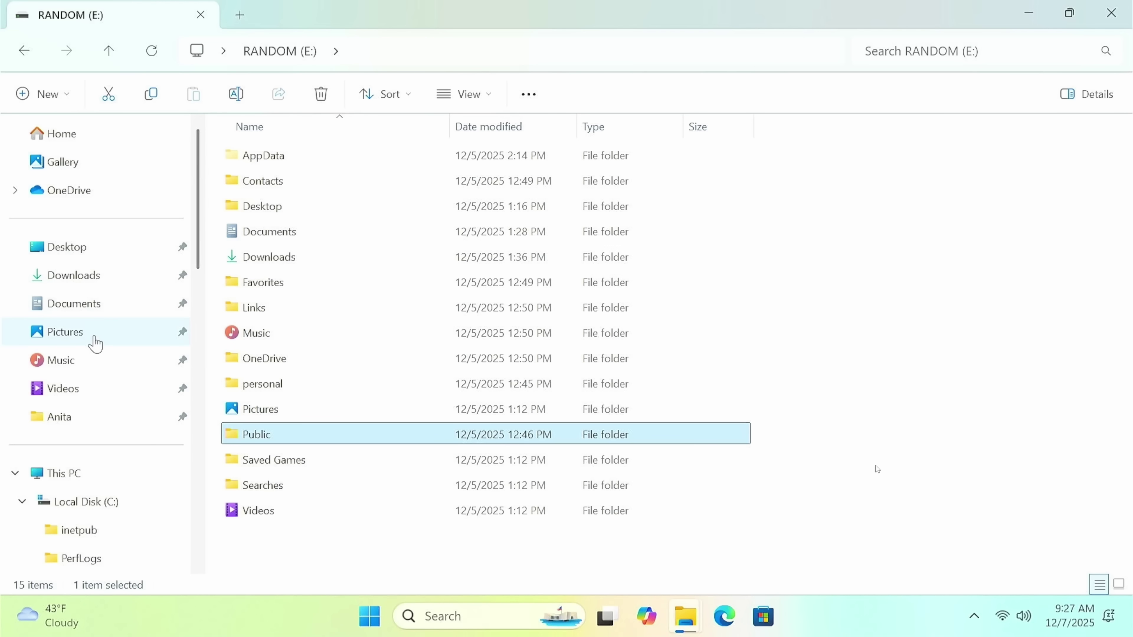
click(95, 339)
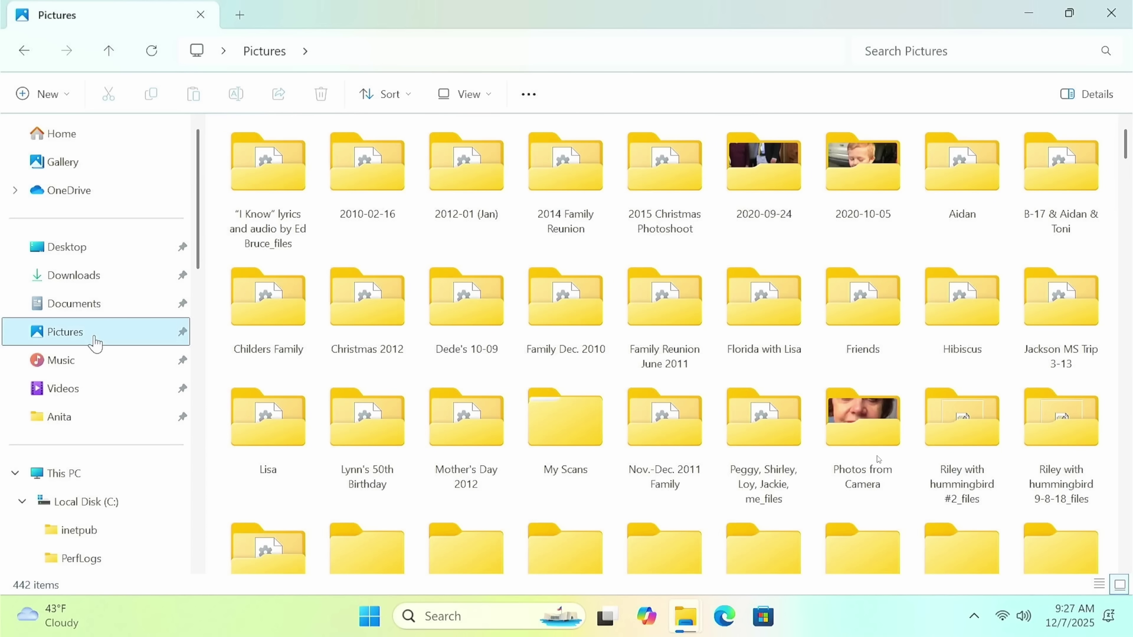
click(102, 310)
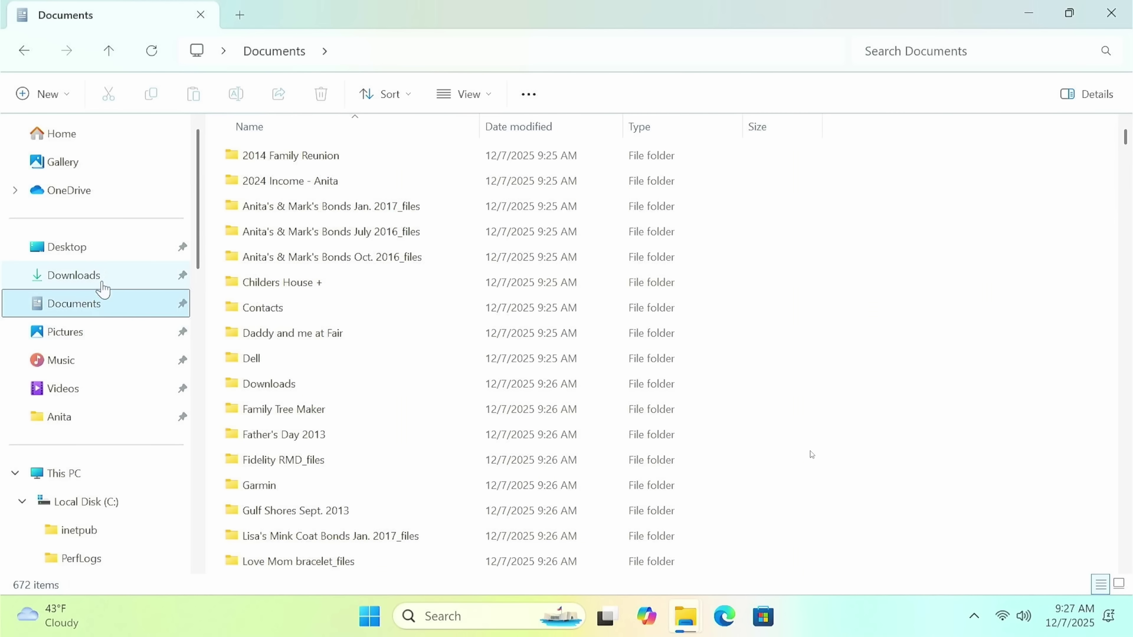
click(102, 274)
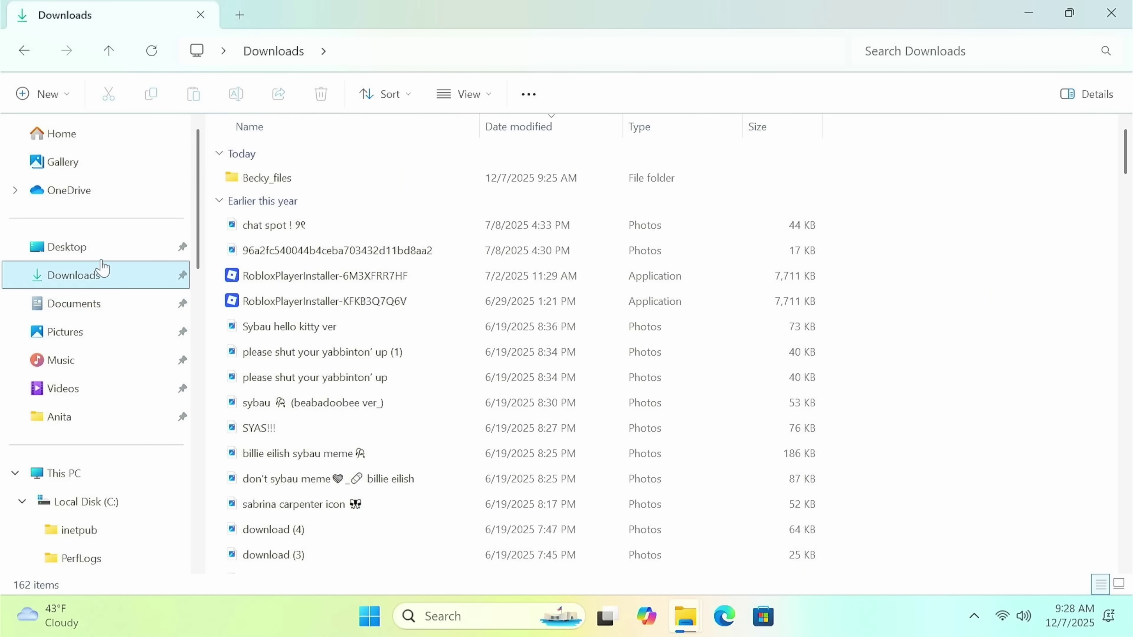
Close the Explorer window to reveal the desktop while the 44,191-item copy to Anita keeps running
key(ctrl+w)
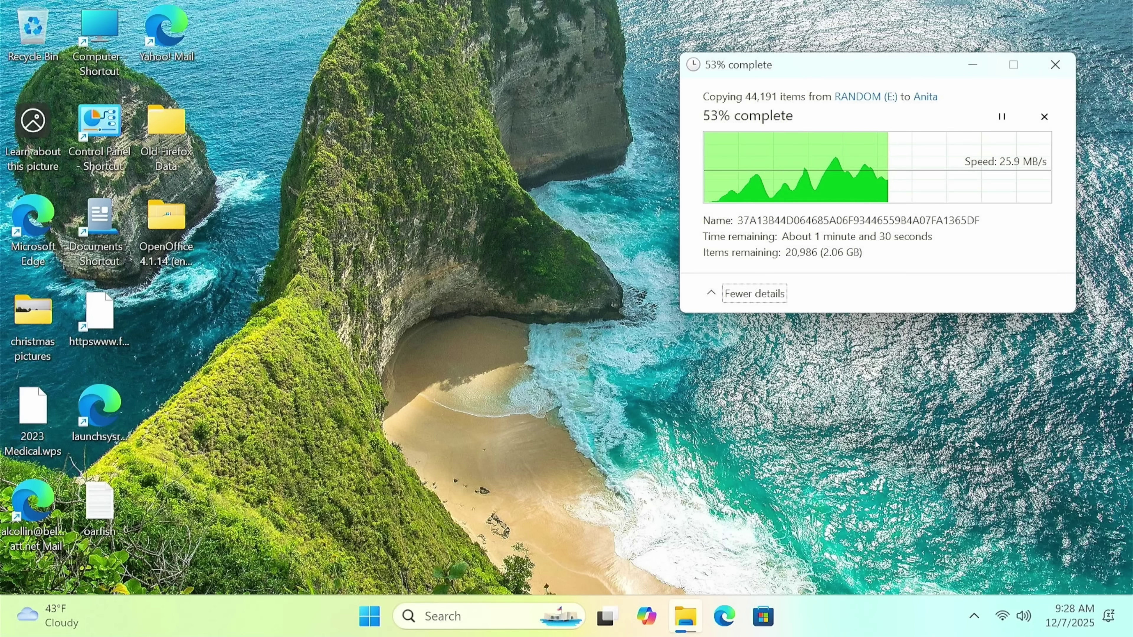